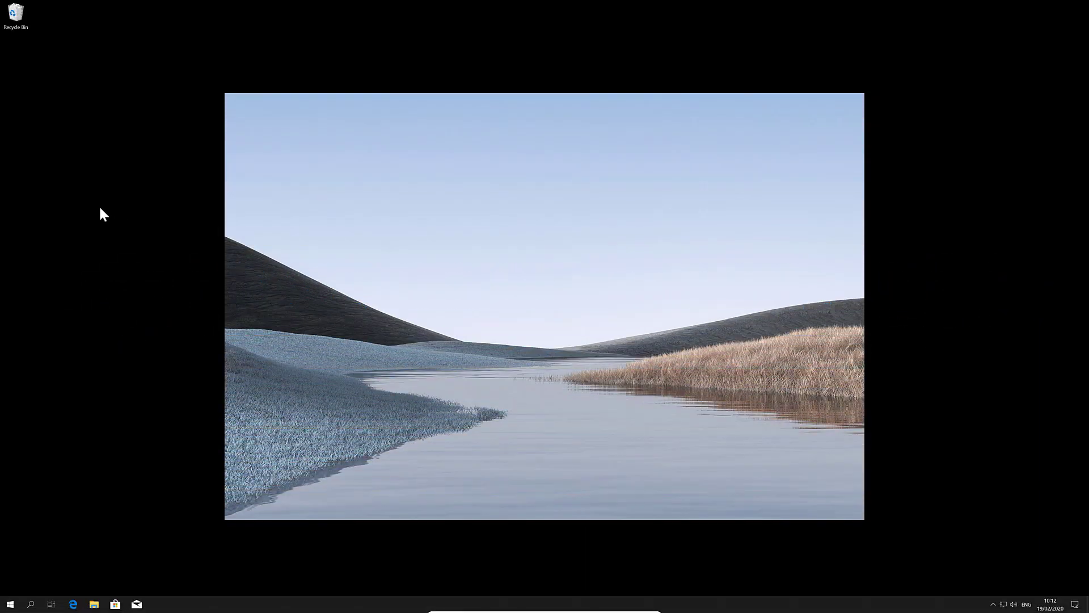
Step: Open Disk Management from the Start context menu and centre its window on screen
{"action": "right_click", "coordinate": [9, 606]}
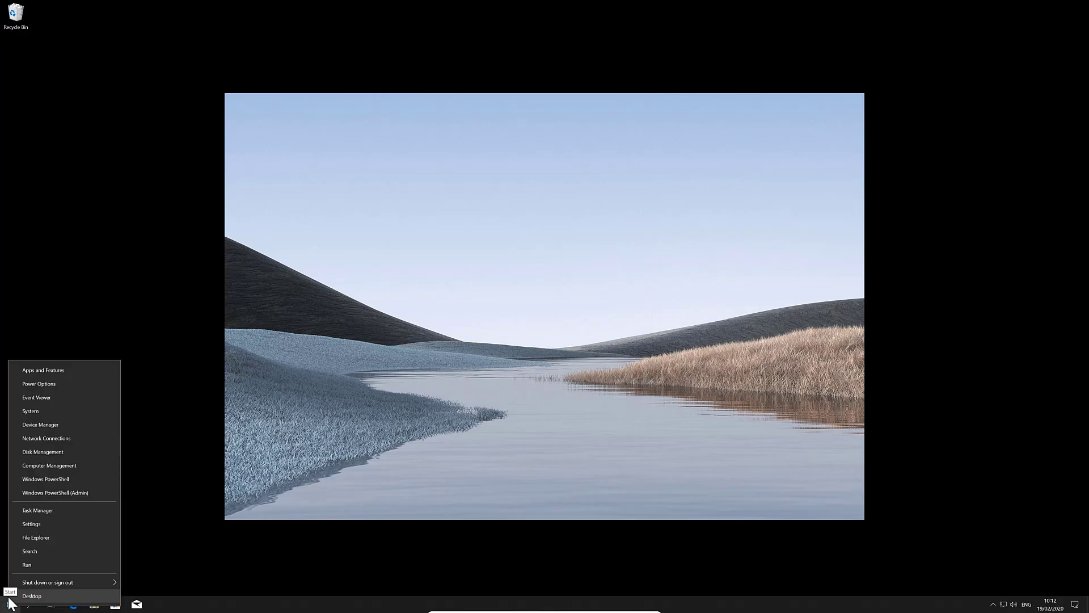
{"action": "left_click", "coordinate": [38, 450]}
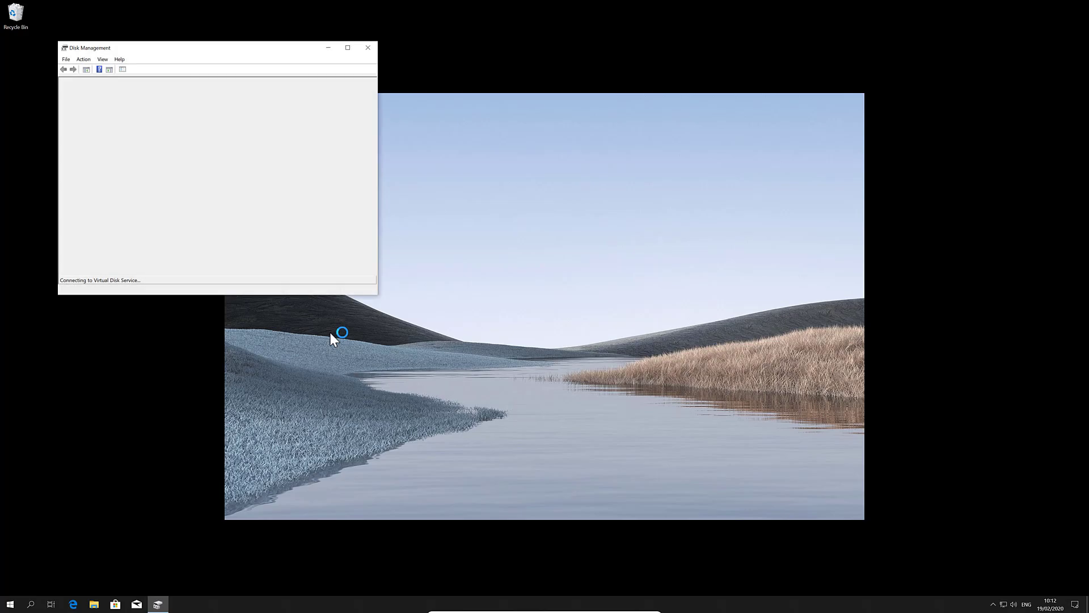
{"action": "left_click_drag", "start_coordinate": [257, 55], "coordinate": [588, 176]}
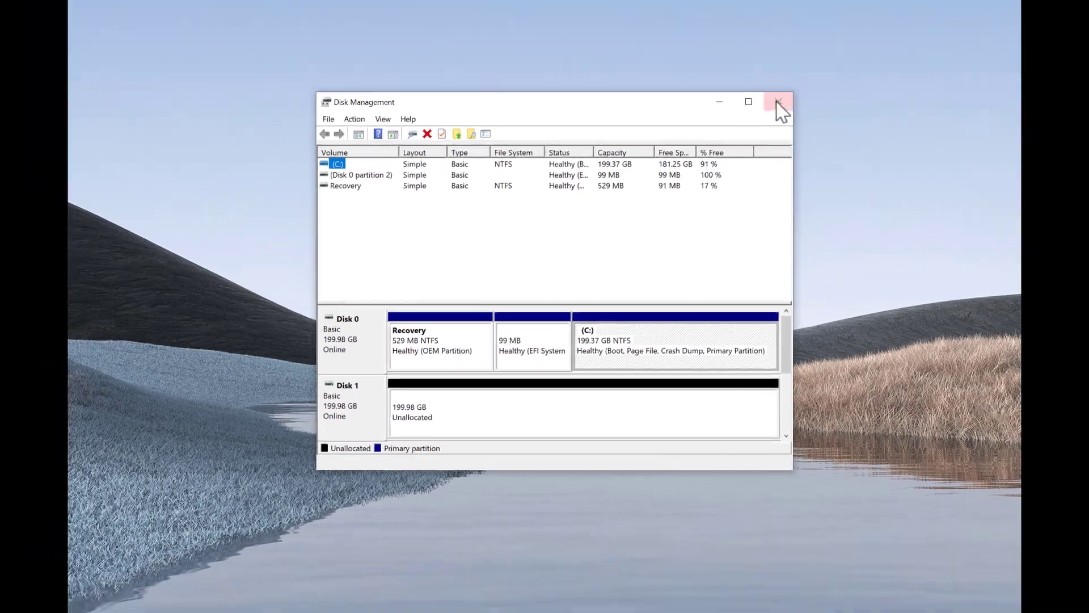
Step: Close Disk Management, leave full screen, and power off the Windows 10 Clone VM
{"action": "left_click", "coordinate": [846, 42]}
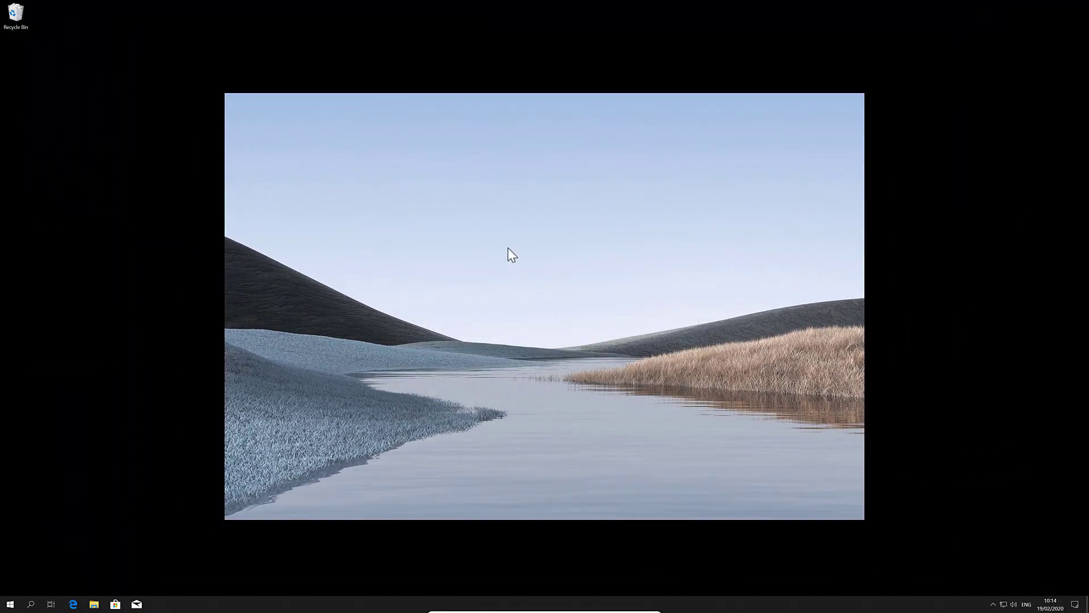
{"action": "key", "text": "ctrl+f"}
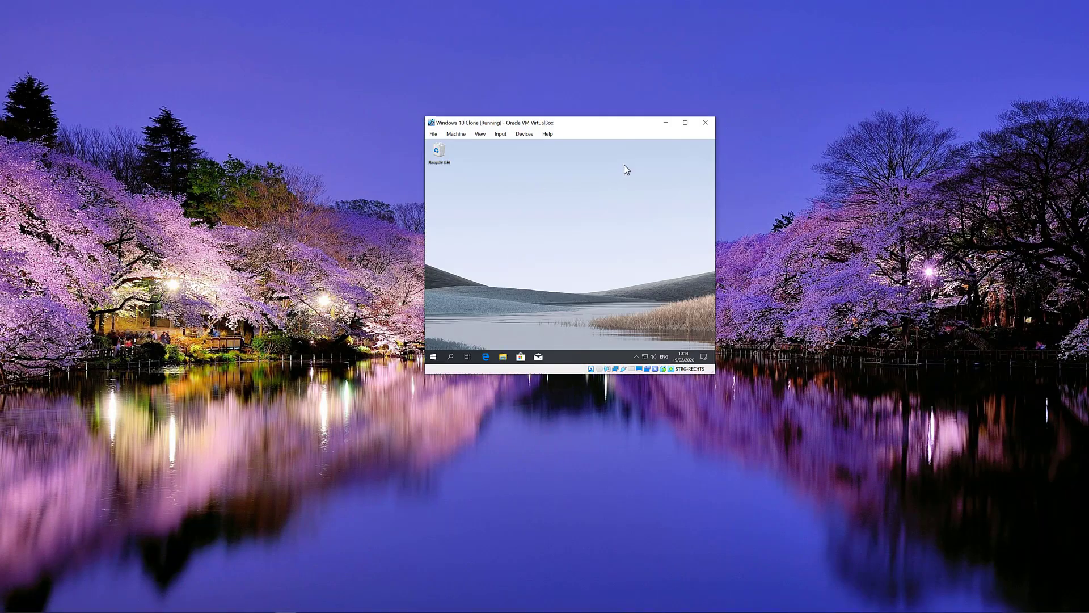
{"action": "left_click", "coordinate": [705, 122]}
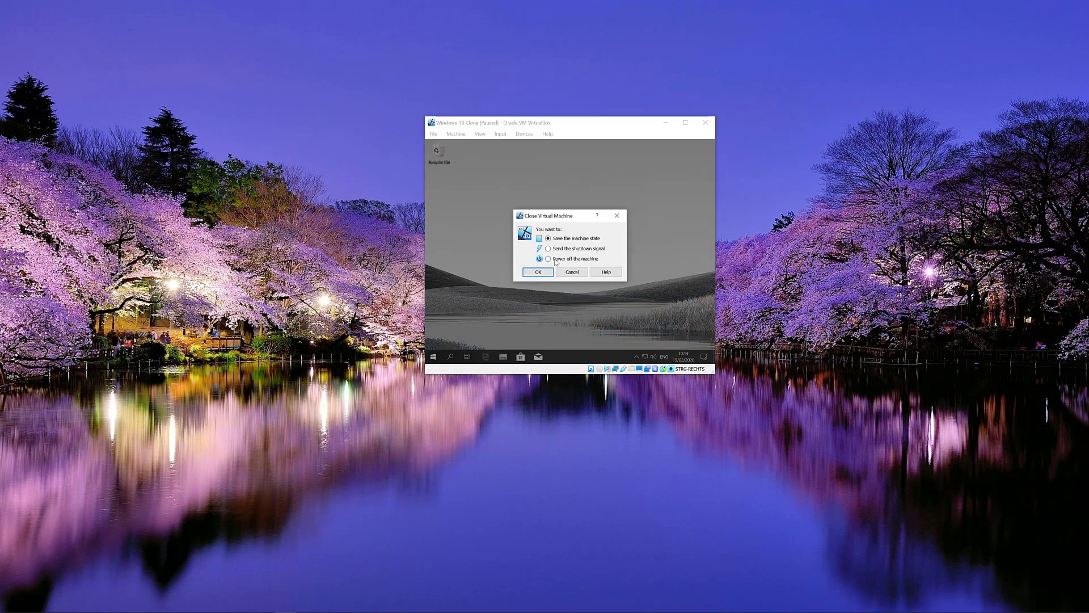
{"action": "left_click", "coordinate": [556, 260]}
{"action": "left_click", "coordinate": [528, 273]}
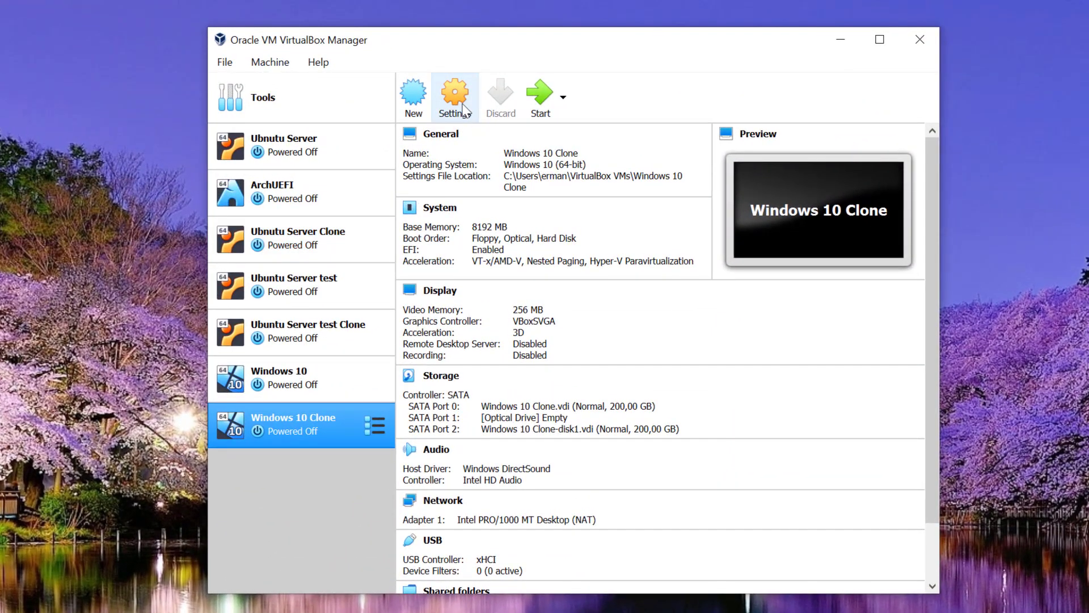
Step: Mount ubuntu-19.10-desktop-amd64.iso from the Desktop in the VM's empty optical drive
{"action": "left_click", "coordinate": [464, 109]}
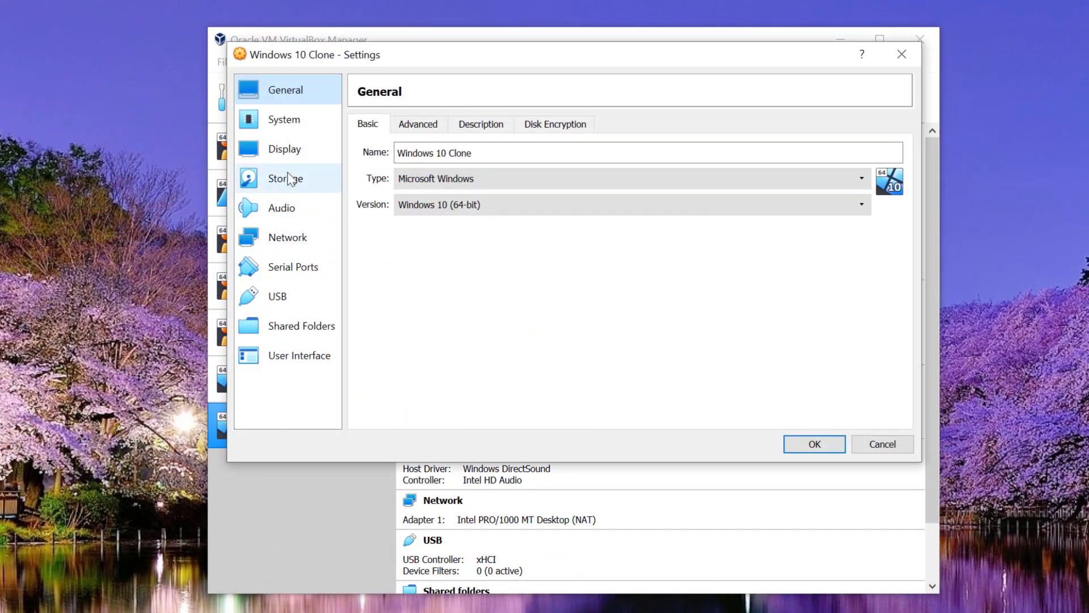
{"action": "left_click", "coordinate": [290, 179]}
{"action": "left_click", "coordinate": [456, 192]}
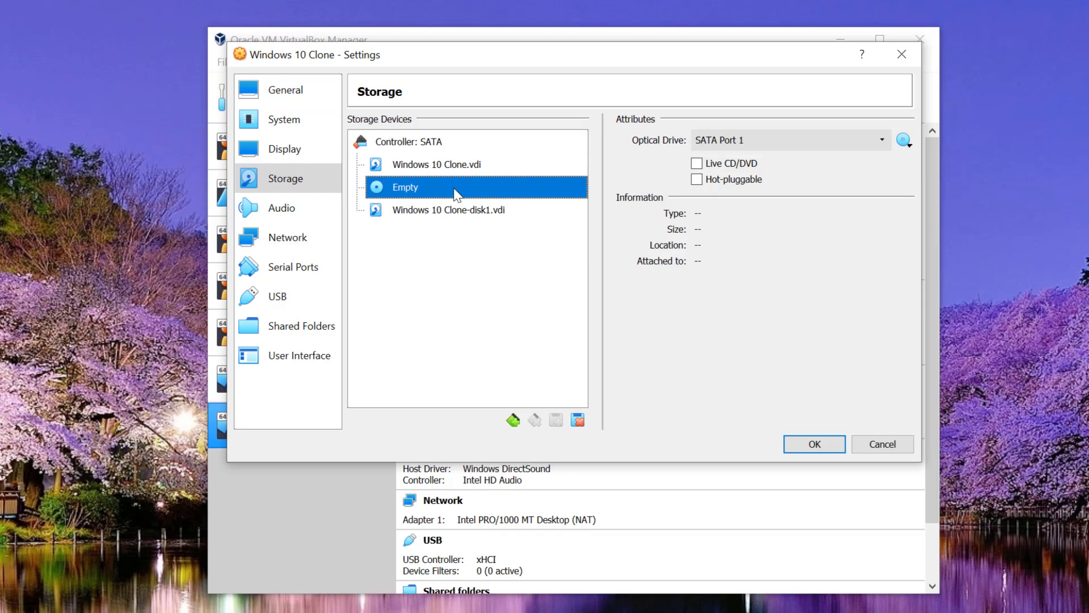
{"action": "left_click", "coordinate": [904, 140]}
{"action": "left_click", "coordinate": [936, 163]}
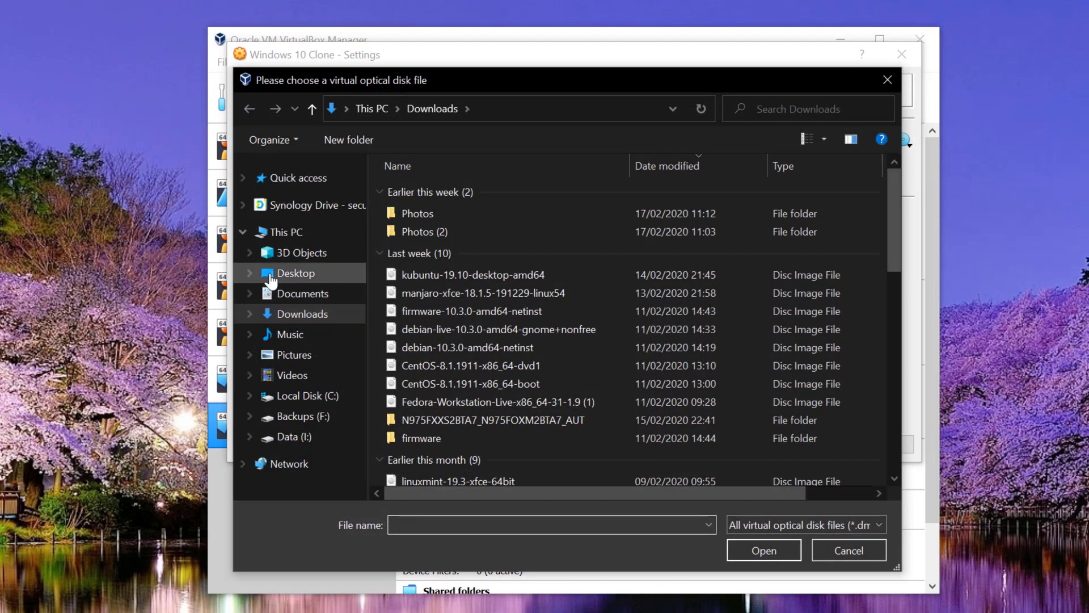
{"action": "left_click", "coordinate": [296, 273]}
{"action": "left_click", "coordinate": [646, 241]}
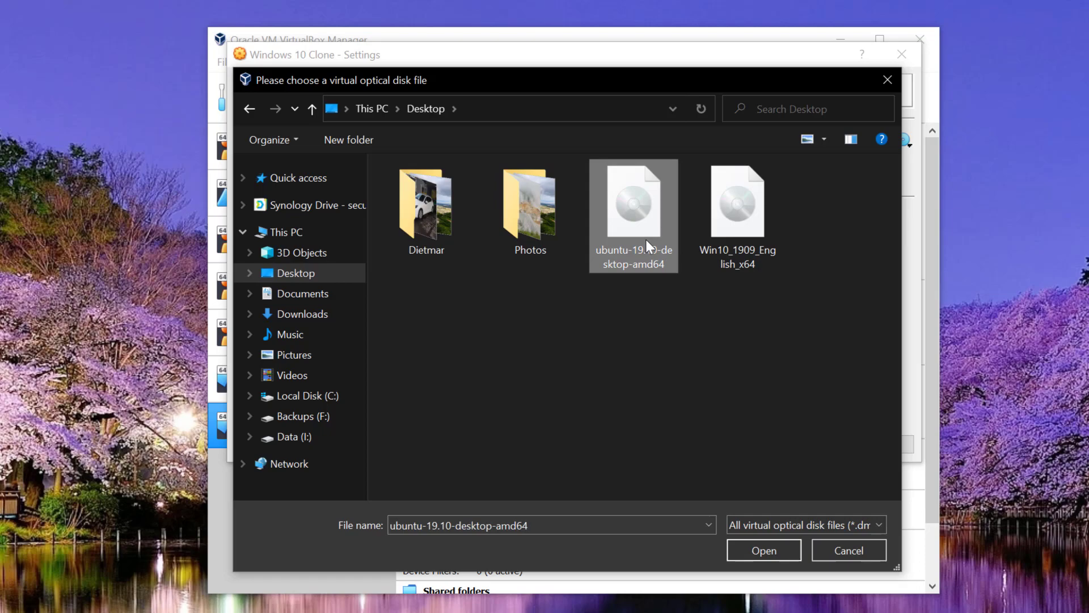
{"action": "left_click", "coordinate": [744, 546]}
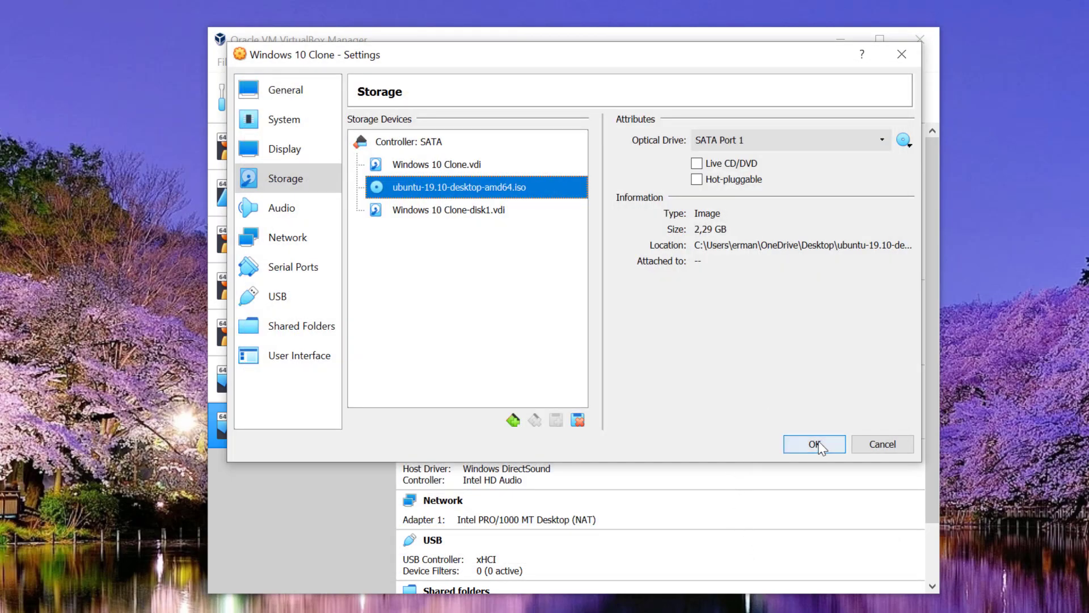
{"action": "left_click", "coordinate": [816, 443]}
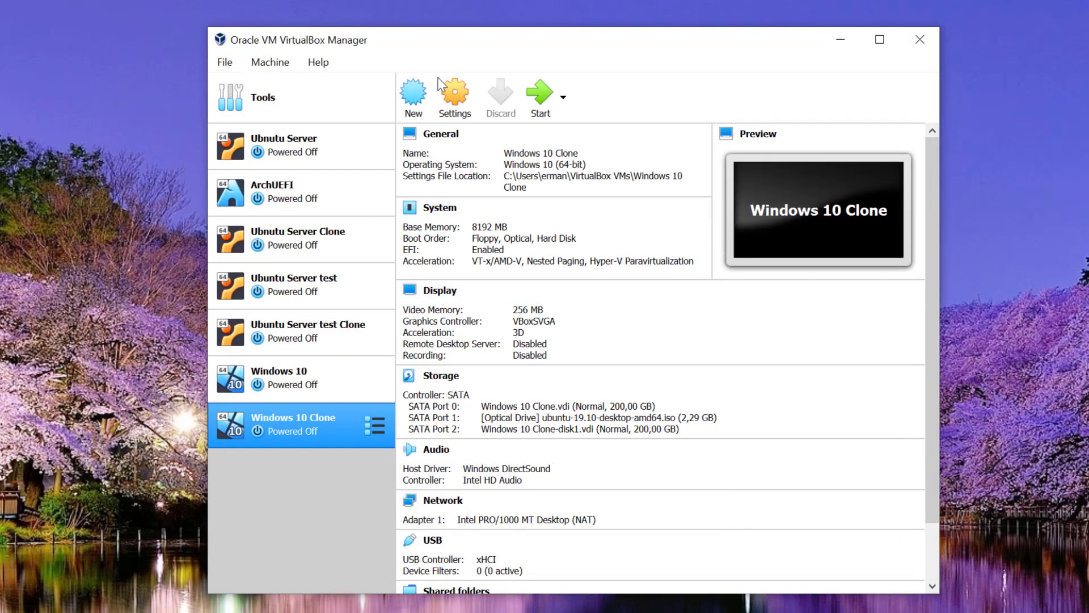
Step: Start the VM, halt the GRUB countdown, and boot 'Try Ubuntu without installing'
{"action": "left_click", "coordinate": [538, 102]}
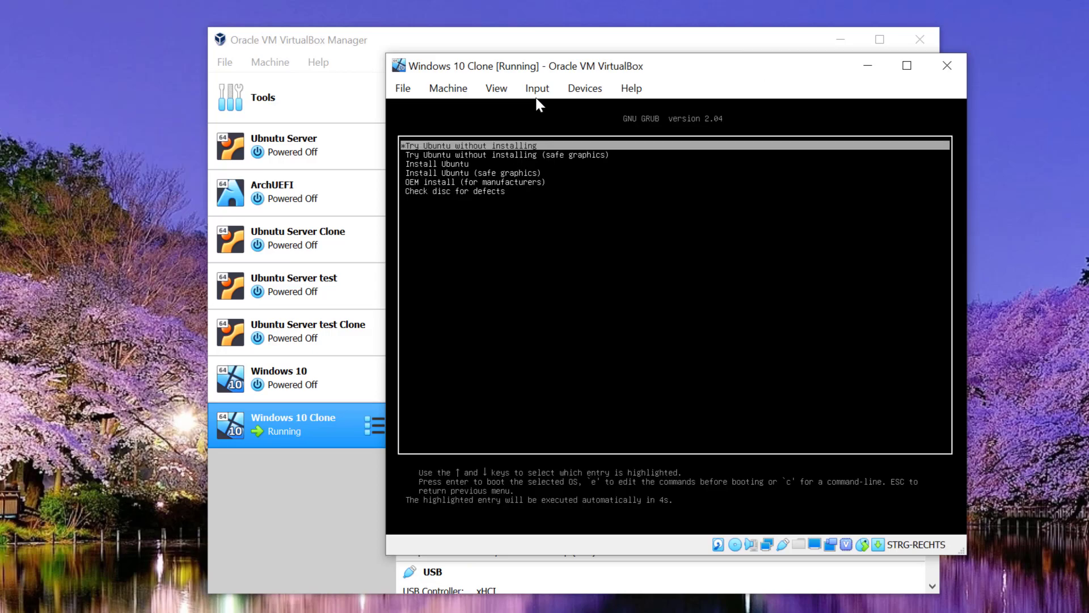
{"action": "key", "text": "Down"}
{"action": "key", "text": "Up"}
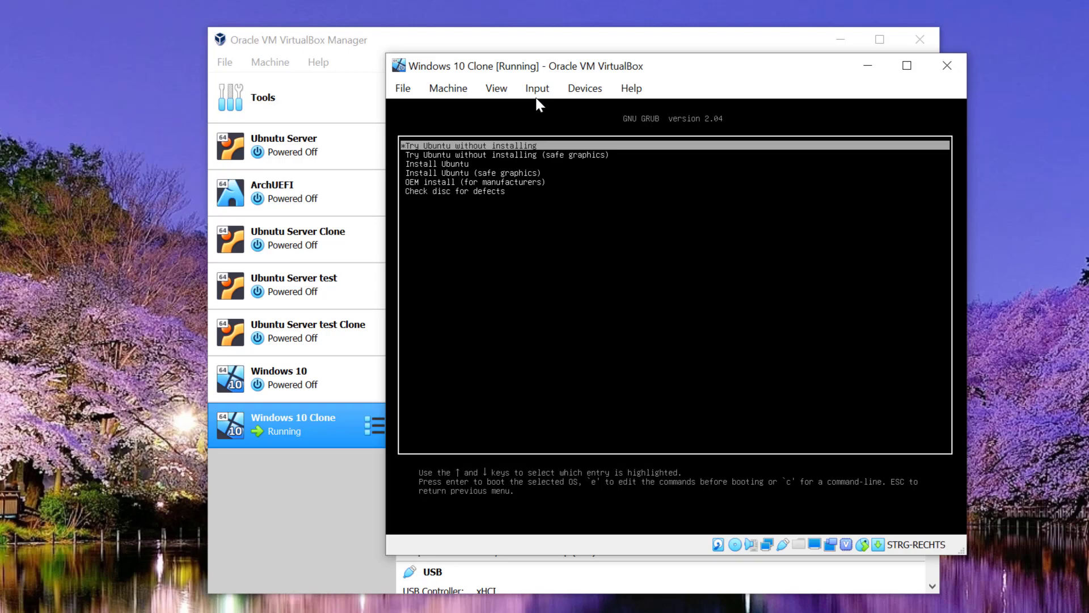
{"action": "key", "text": "Return"}
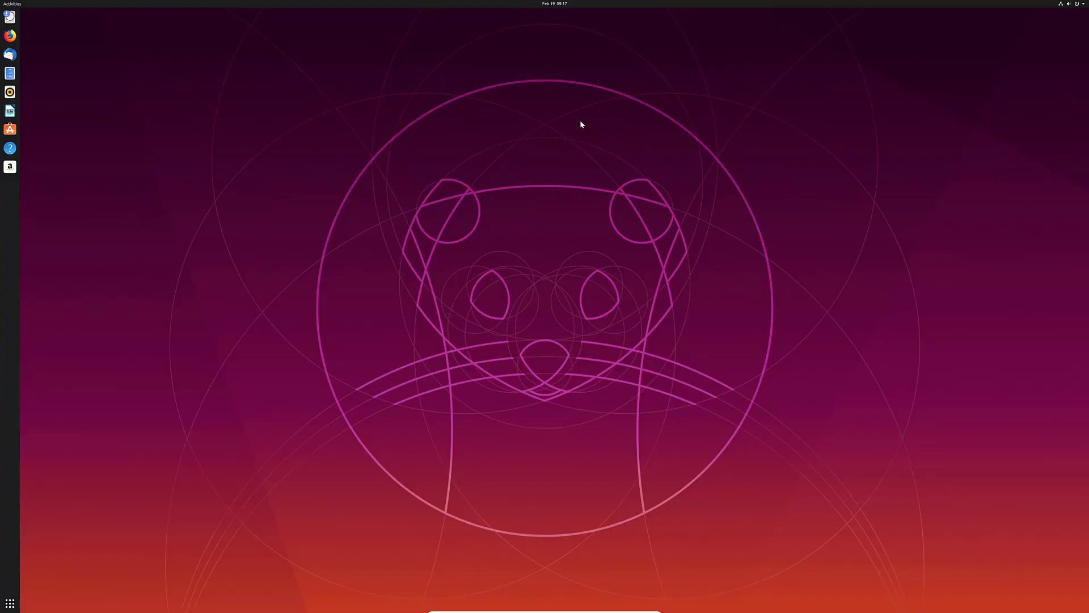
Step: Set the display scale to 200 % in Display Settings, keep the change, and close Settings
{"action": "right_click", "coordinate": [278, 140]}
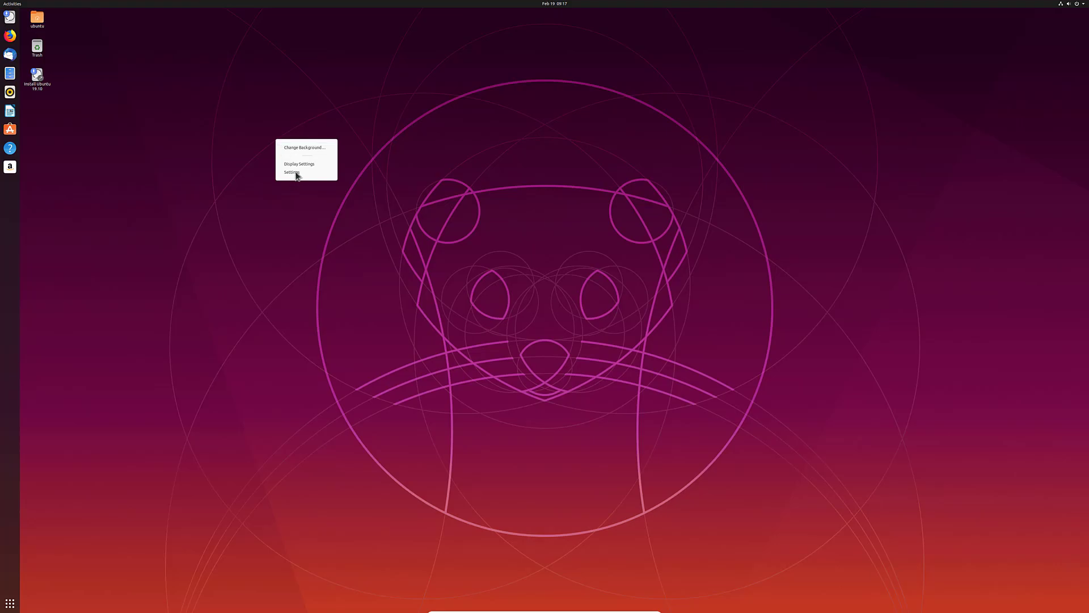
{"action": "left_click", "coordinate": [296, 164]}
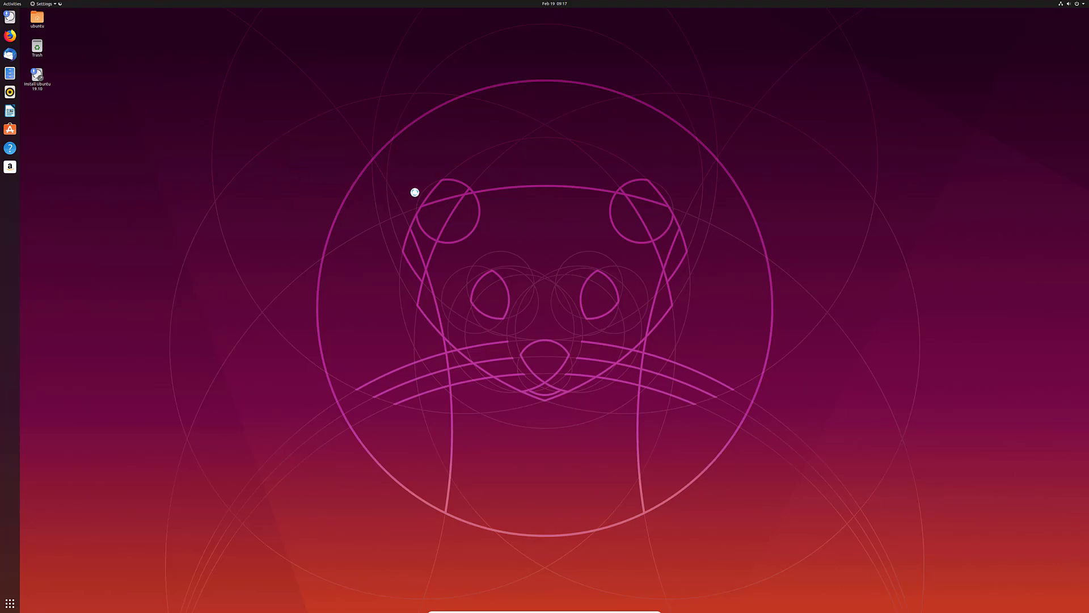
{"action": "left_click", "coordinate": [611, 262]}
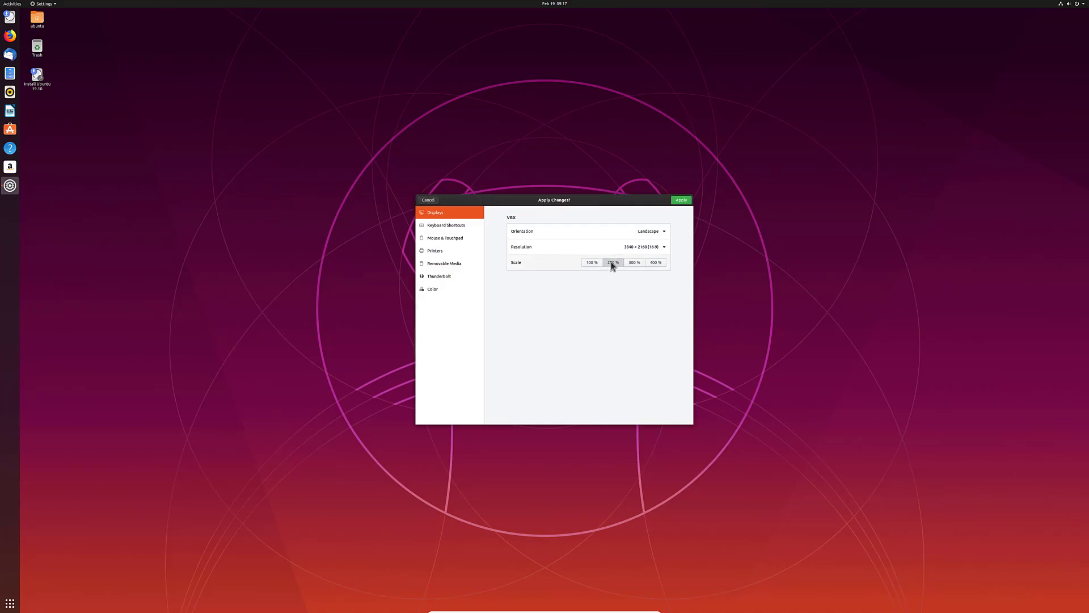
{"action": "left_click", "coordinate": [681, 200]}
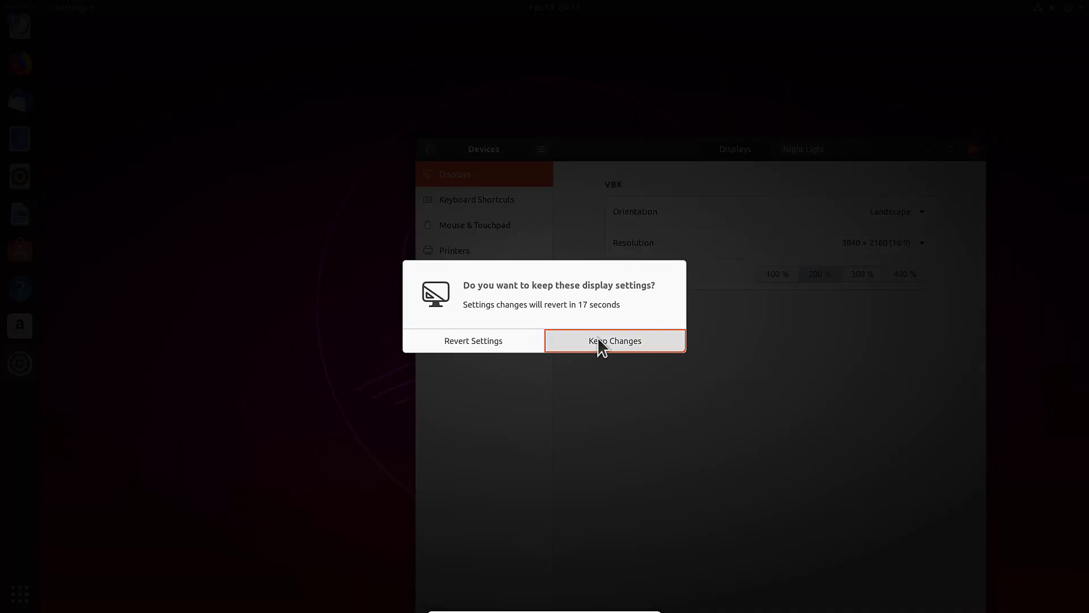
{"action": "left_click", "coordinate": [597, 338]}
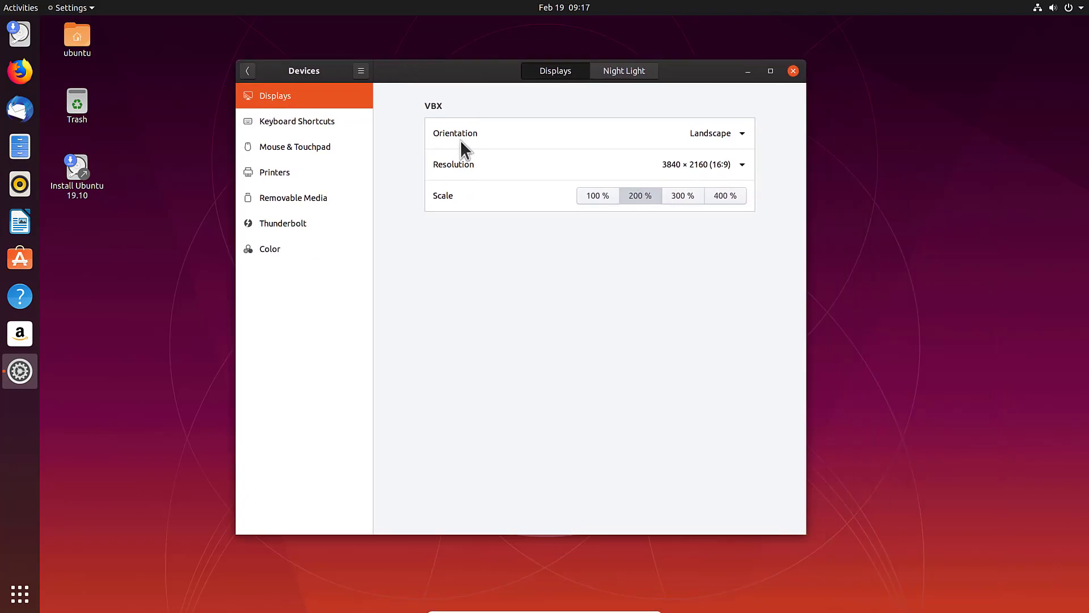
{"action": "left_click", "coordinate": [794, 71]}
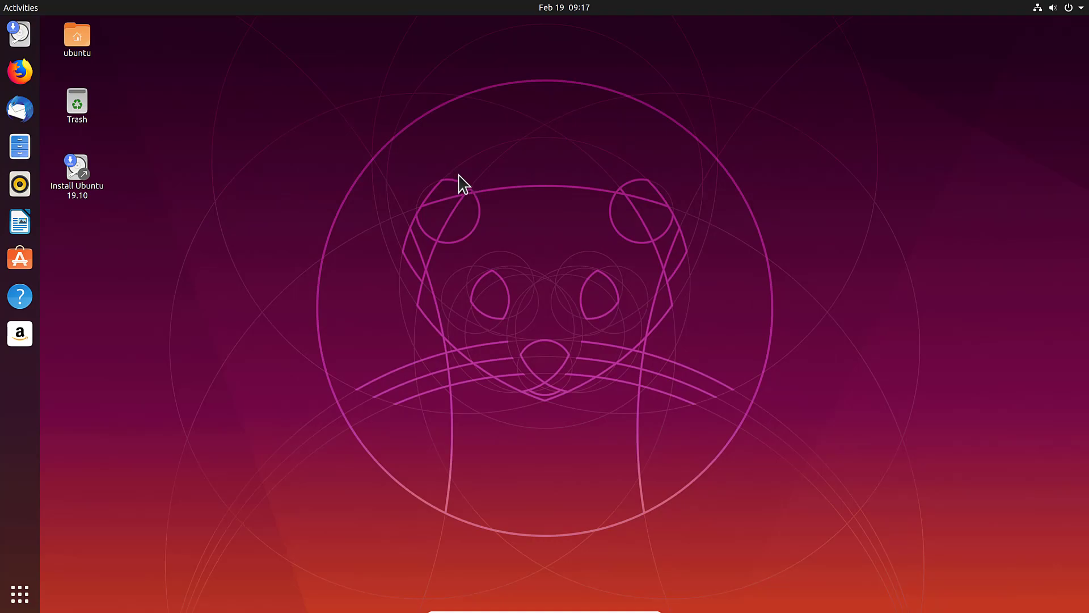
Step: Show the top-right system menu to confirm the network reads Wired Connected
{"action": "left_click", "coordinate": [1032, 10]}
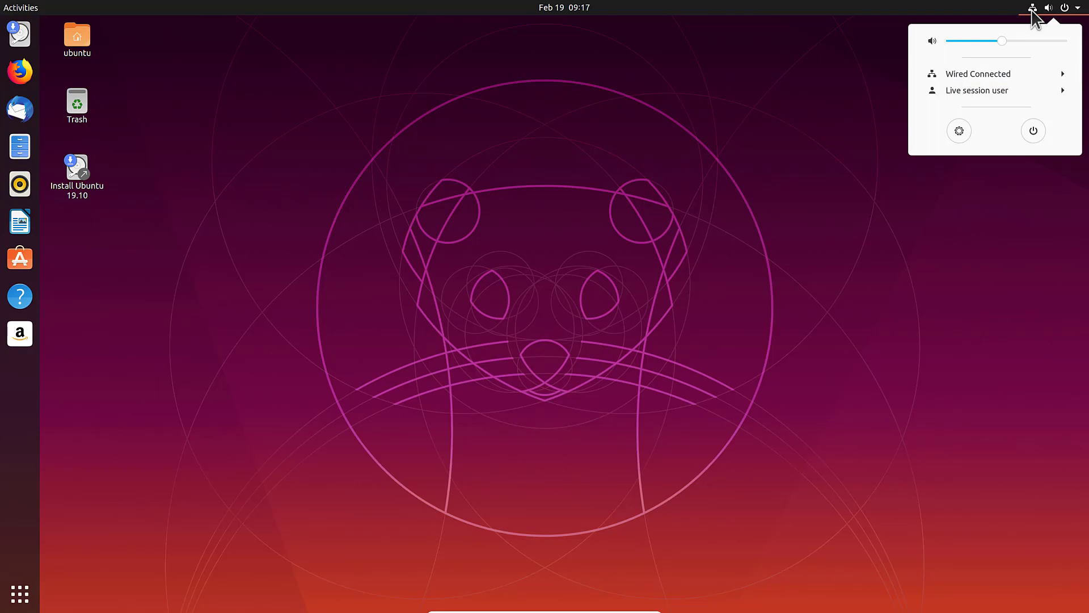
{"action": "left_click", "coordinate": [1032, 9]}
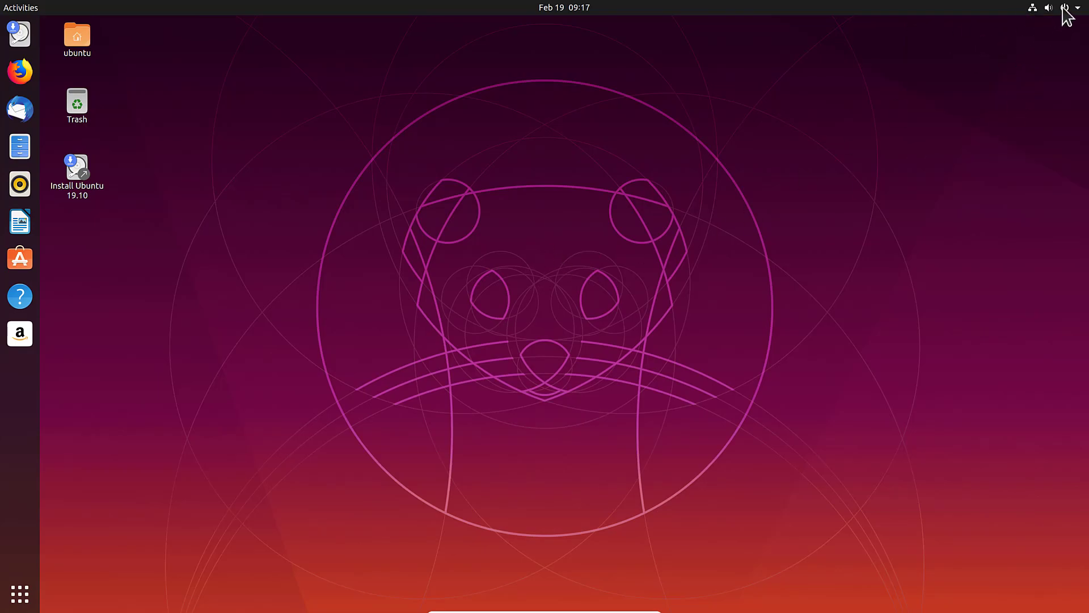
{"action": "left_click", "coordinate": [1063, 7]}
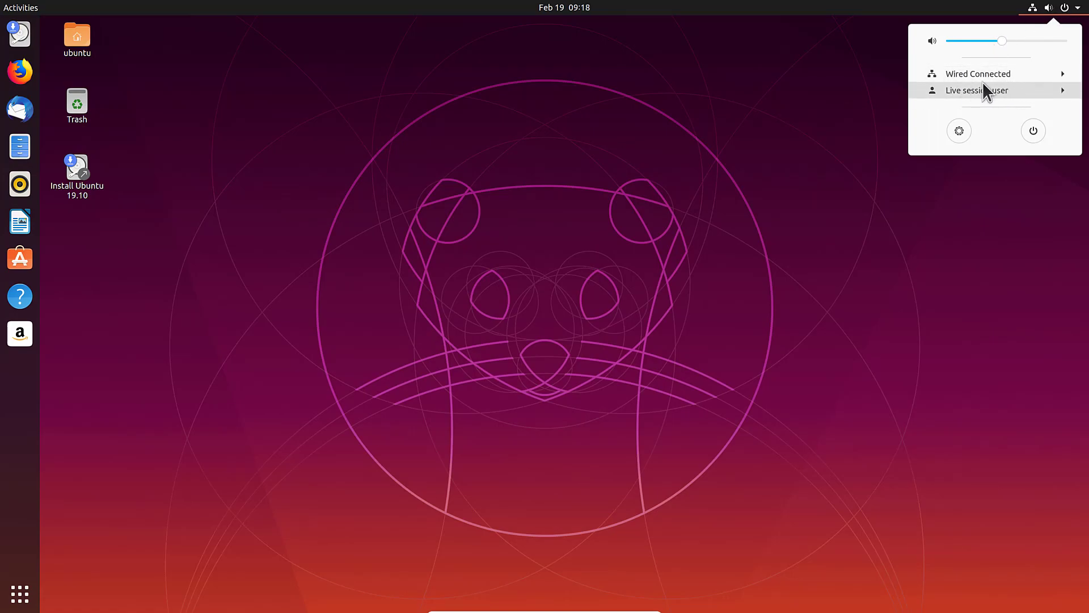
{"action": "key", "text": "Up"}
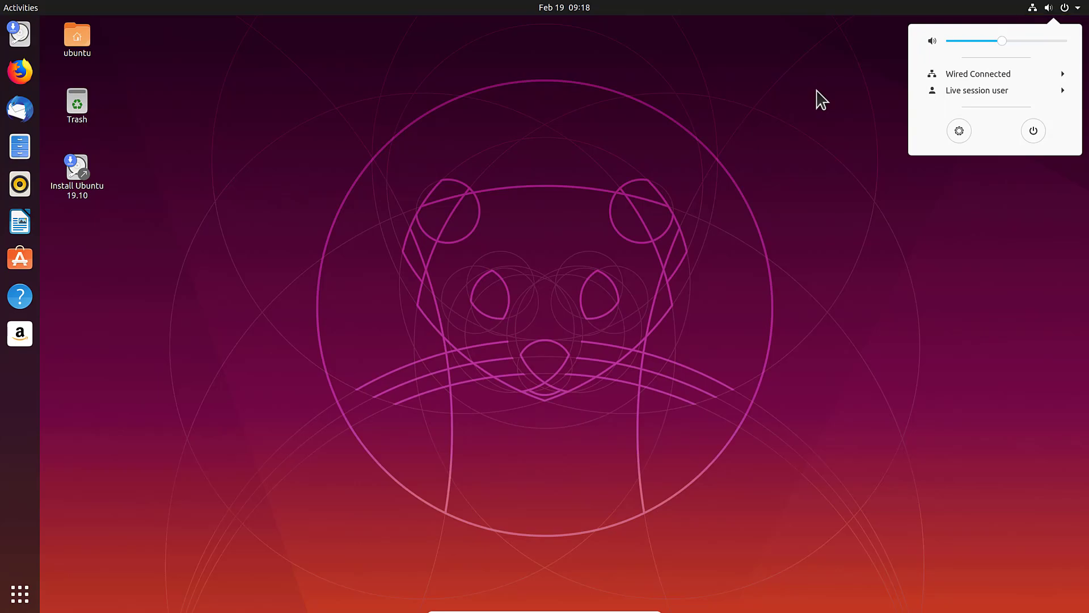
Step: Launch the Ubuntu 19.10 installer, keep English, and choose the Switzerland - German (no dead keys) keyboard
{"action": "left_click", "coordinate": [822, 100]}
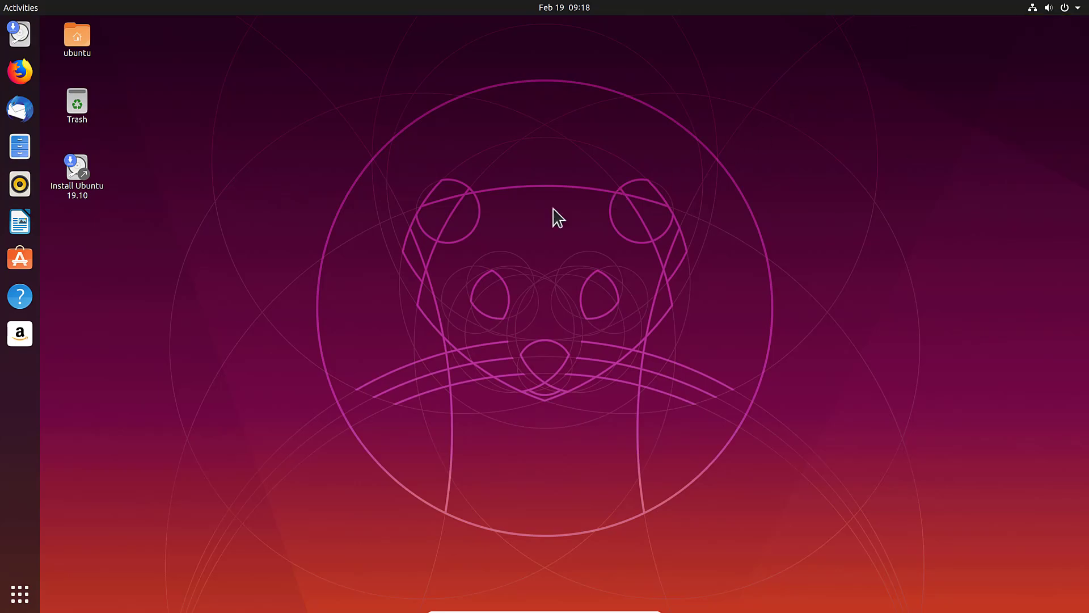
{"action": "left_click", "coordinate": [84, 177]}
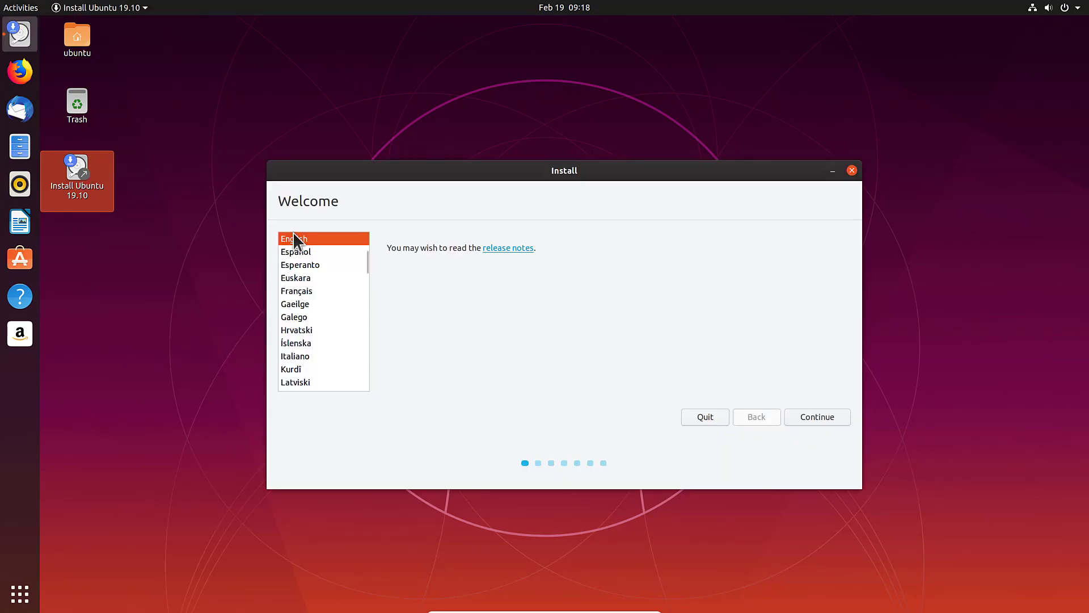
{"action": "left_click", "coordinate": [817, 416]}
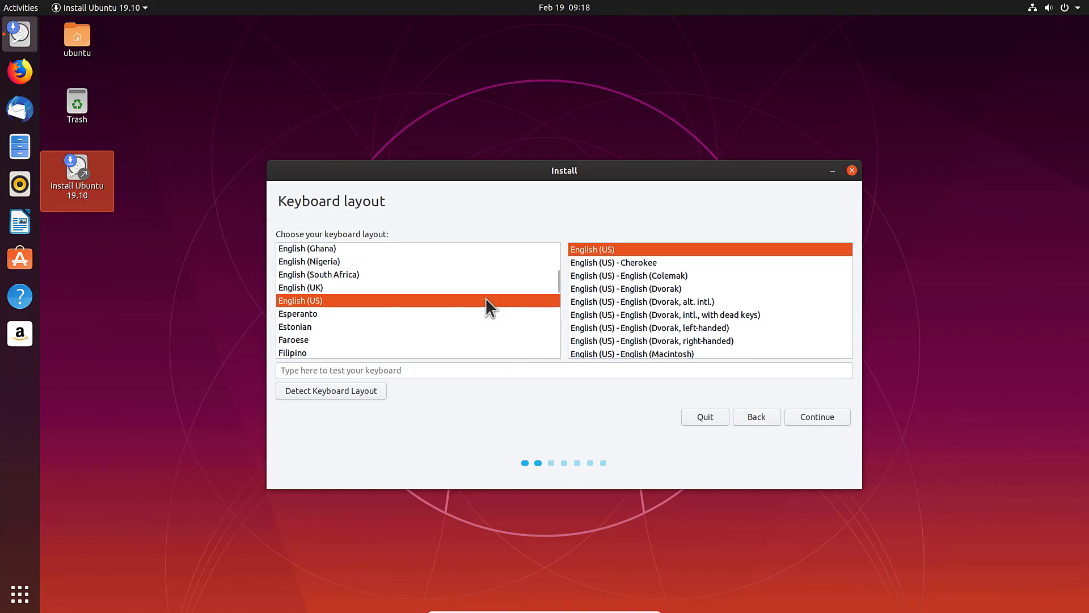
{"action": "scroll", "coordinate": [486, 298], "scroll_direction": "down", "scroll_amount": 3}
{"action": "scroll", "coordinate": [486, 298], "scroll_direction": "down", "scroll_amount": 15}
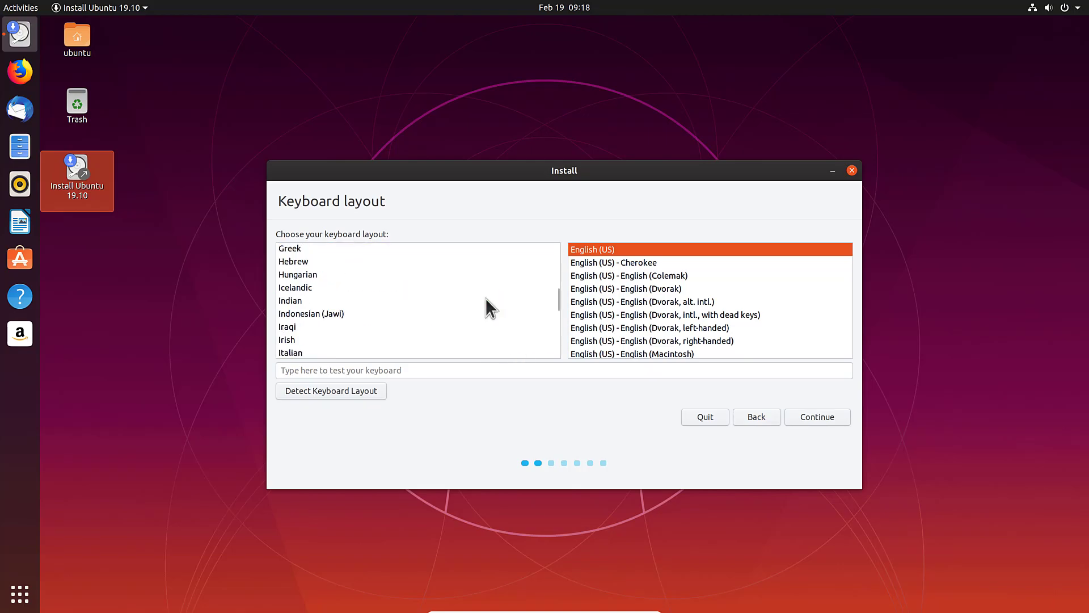
{"action": "left_click", "coordinate": [475, 309]}
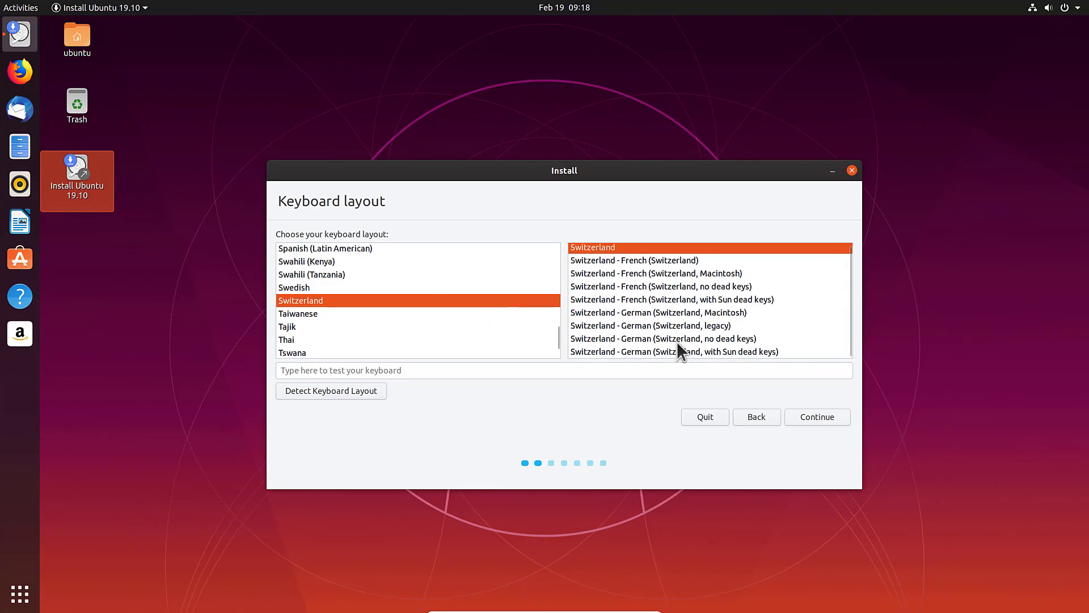
{"action": "left_click", "coordinate": [678, 339]}
{"action": "left_click", "coordinate": [810, 415]}
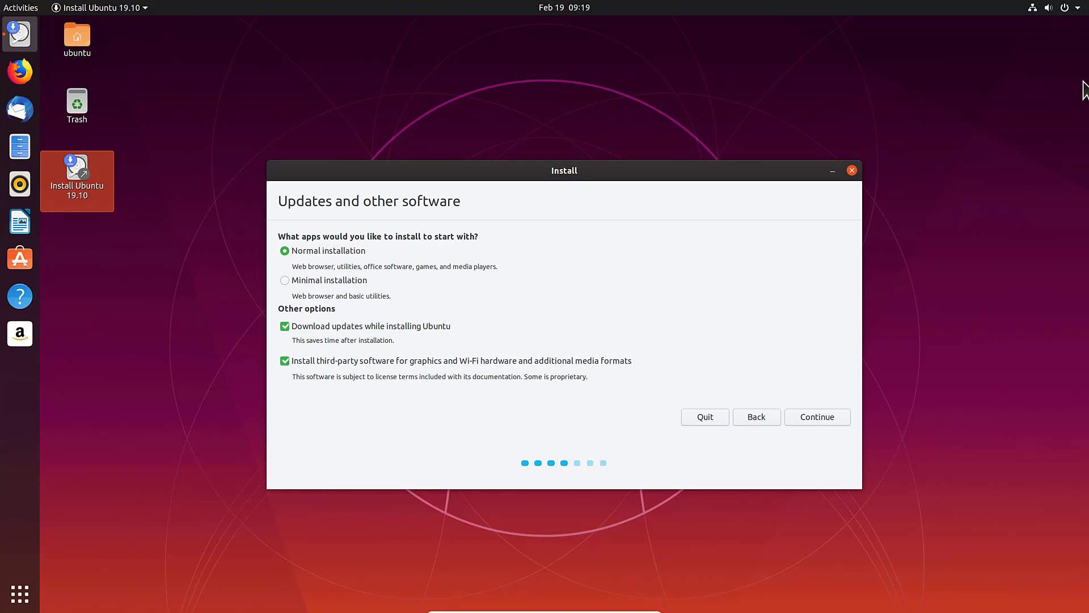
Step: Check the wired network status, then accept Normal installation with updates
{"action": "left_click", "coordinate": [1070, 8]}
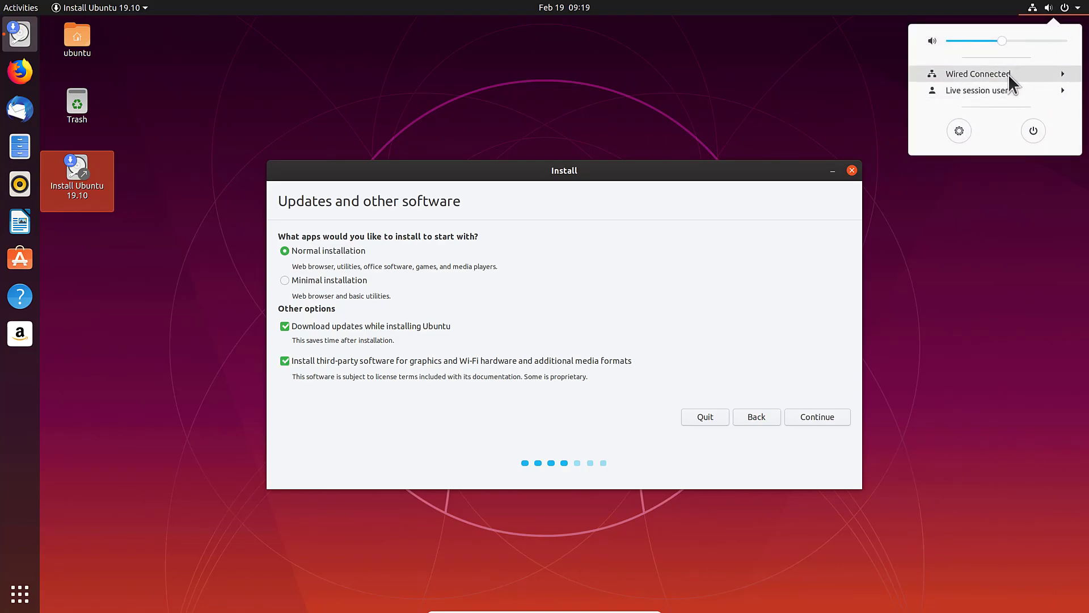
{"action": "left_click", "coordinate": [670, 256]}
{"action": "left_click", "coordinate": [818, 423]}
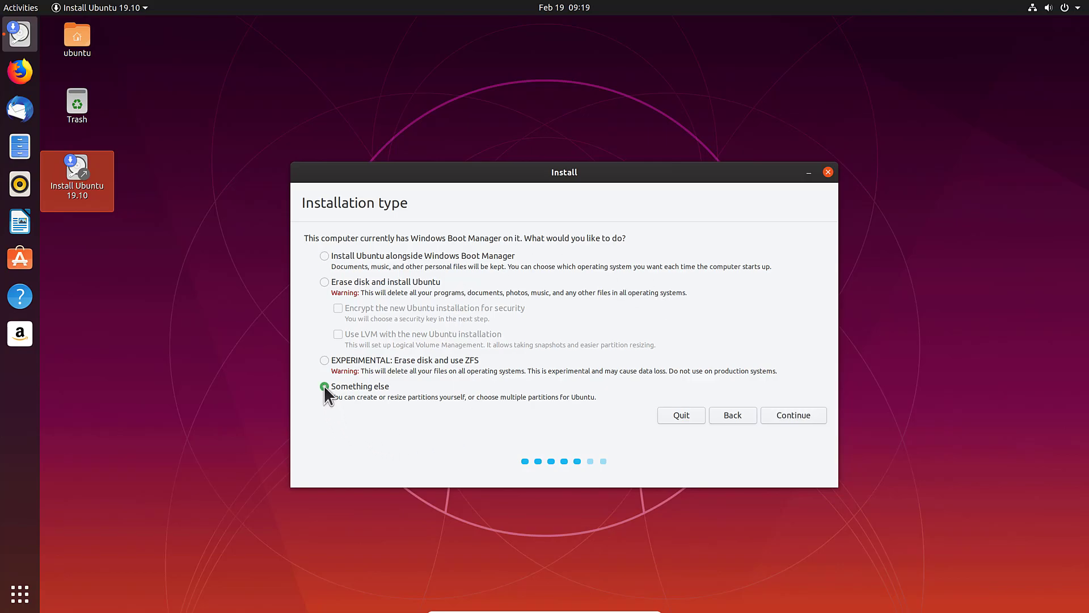
Step: Choose 'Something else' to partition manually and reach the /dev/sda partition table
{"action": "left_click", "coordinate": [787, 416]}
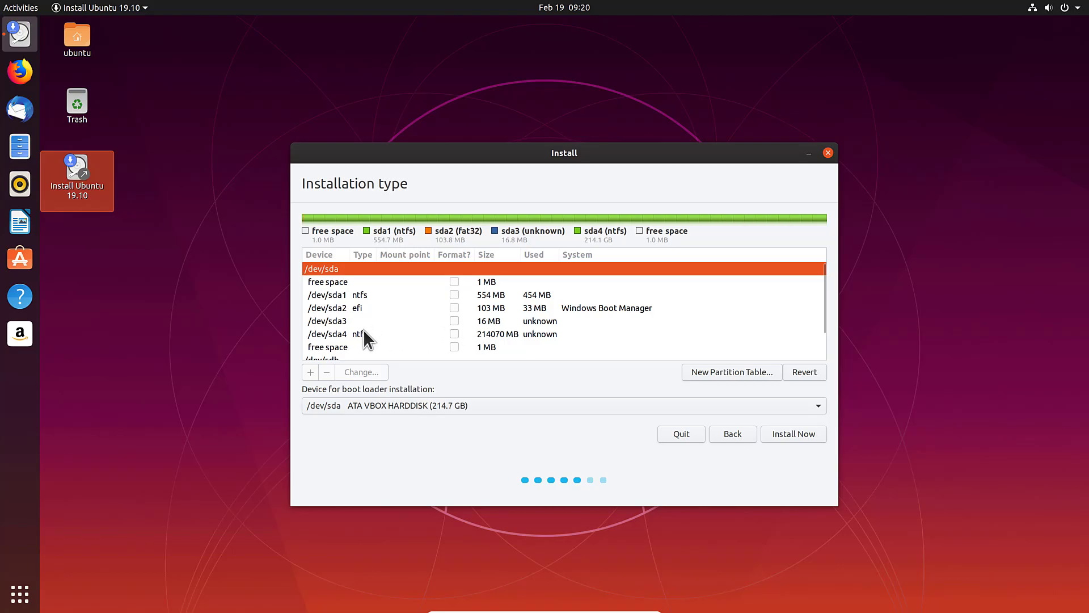
Step: Delete the 16 MB /dev/sdb1 partition and select the resulting 214748 MB free space
{"action": "left_click", "coordinate": [363, 330]}
{"action": "scroll", "coordinate": [404, 318], "scroll_direction": "down", "scroll_amount": 1}
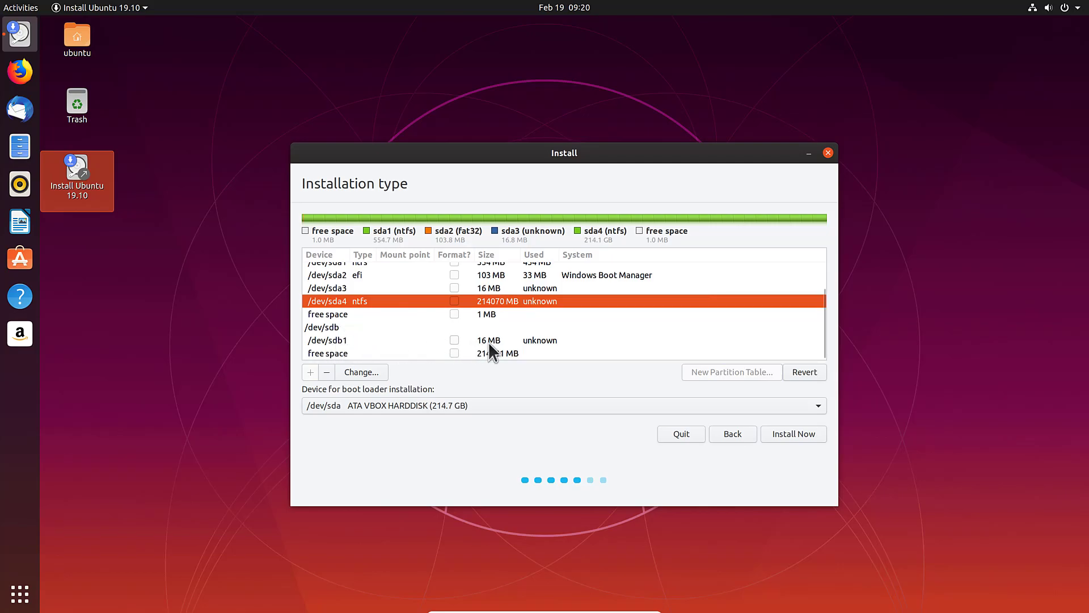
{"action": "left_click", "coordinate": [356, 338]}
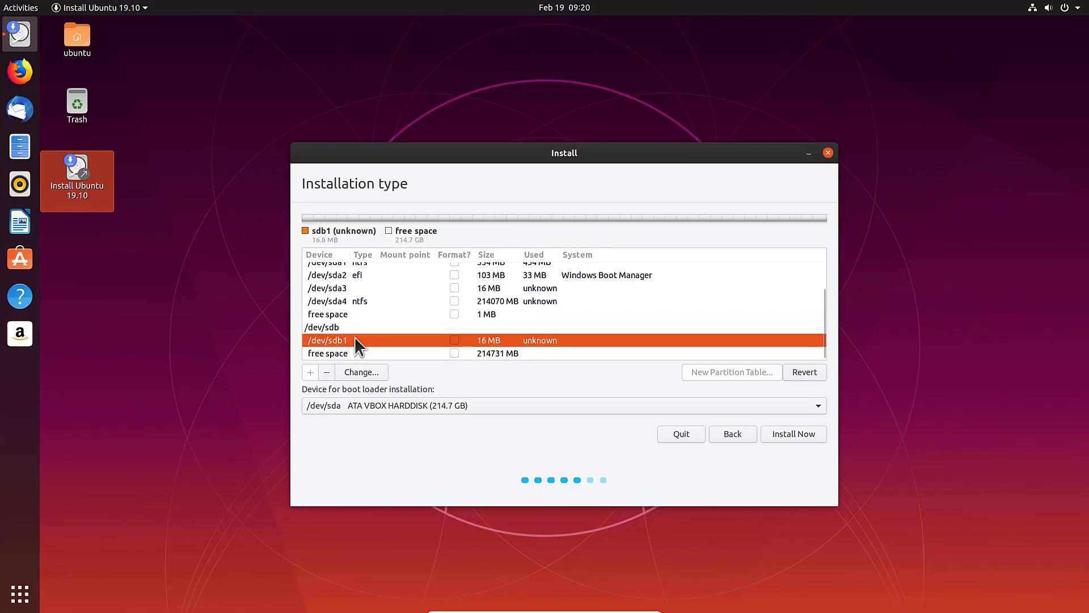
{"action": "left_click", "coordinate": [325, 370]}
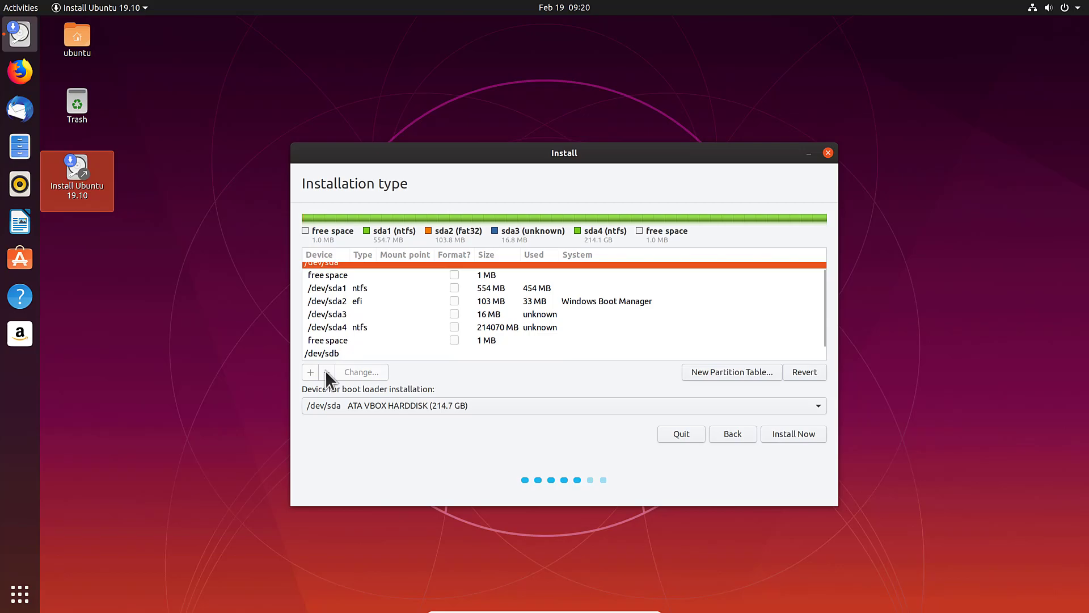
{"action": "scroll", "coordinate": [396, 320], "scroll_direction": "down", "scroll_amount": 1}
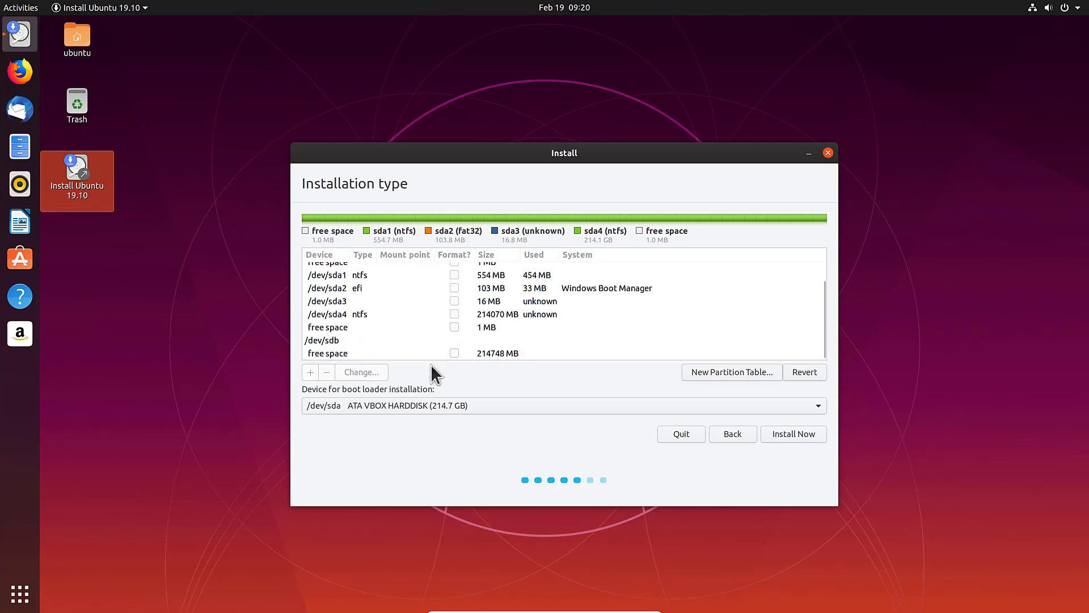
{"action": "left_click", "coordinate": [326, 350]}
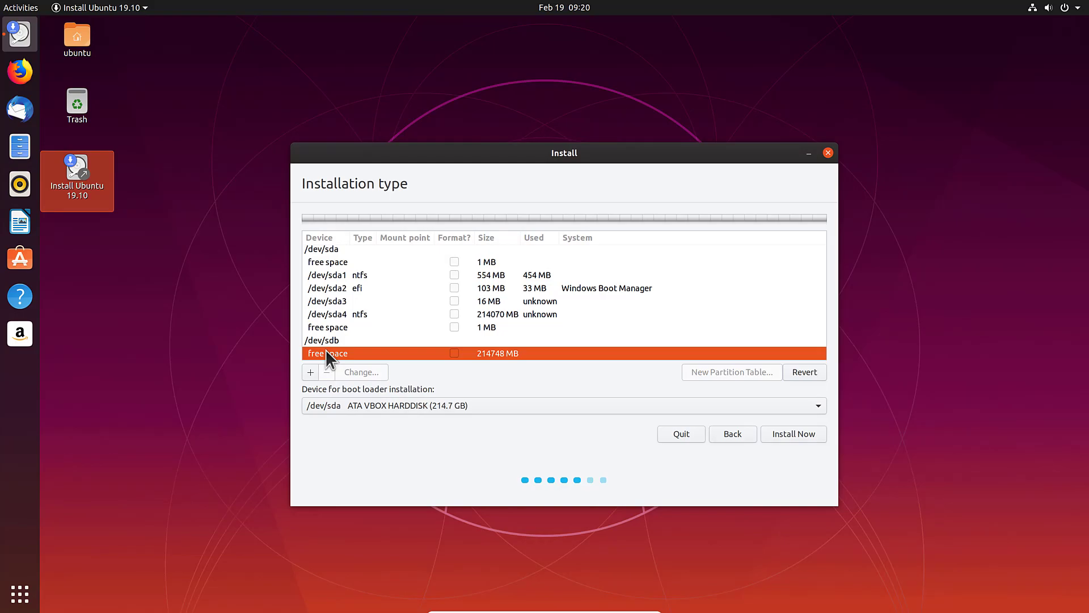
Step: Create a 512 MB ext4 partition mounted at /boot in the /dev/sdb free space
{"action": "left_click", "coordinate": [322, 350]}
{"action": "left_click", "coordinate": [313, 370]}
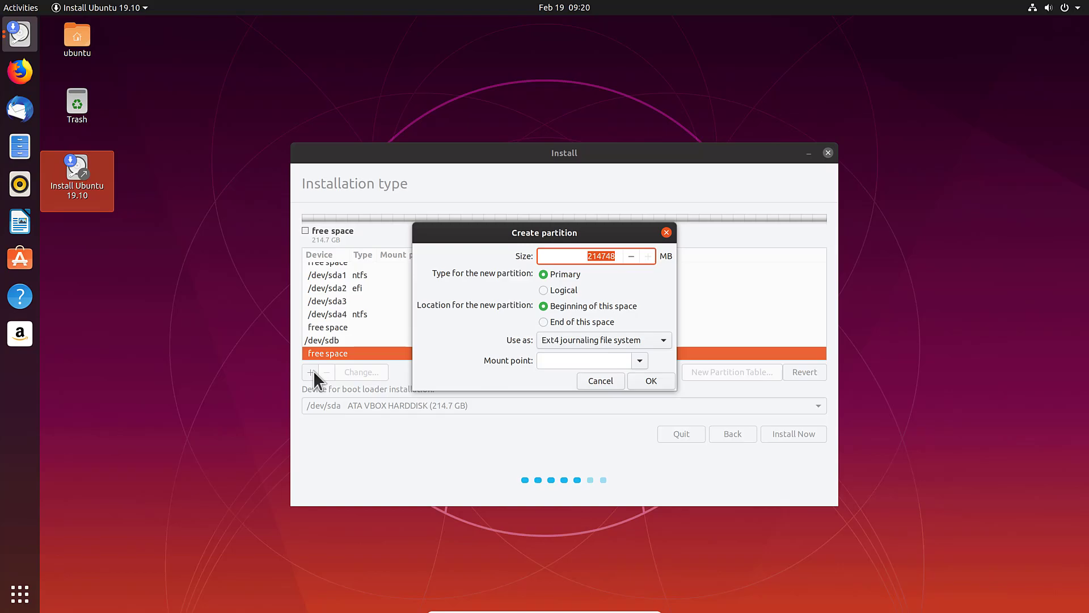
{"action": "type", "text": "512"}
{"action": "key", "text": "Tab"}
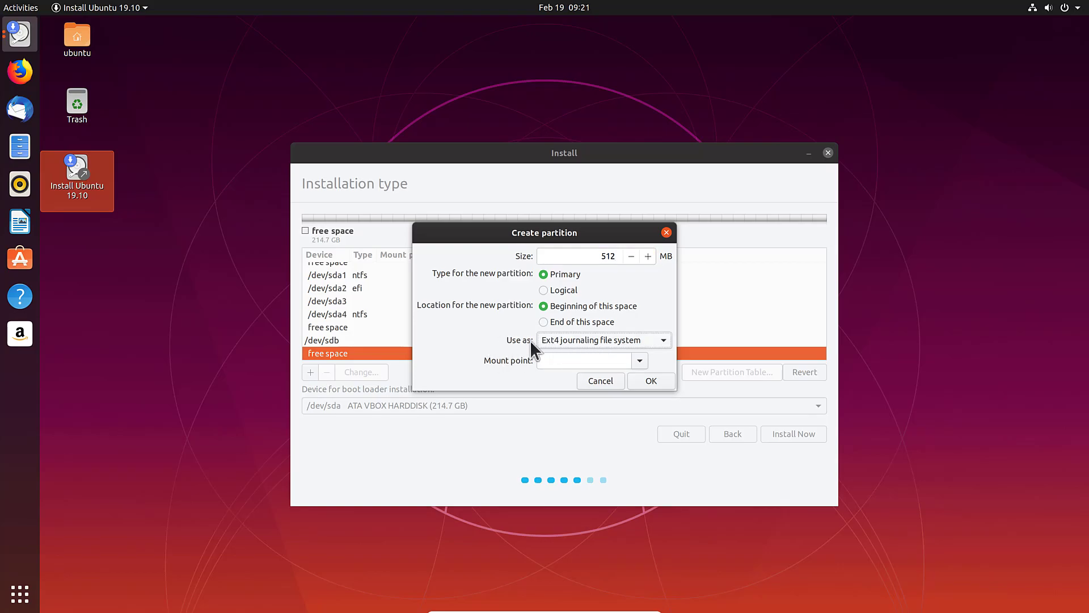
{"action": "left_click", "coordinate": [639, 361]}
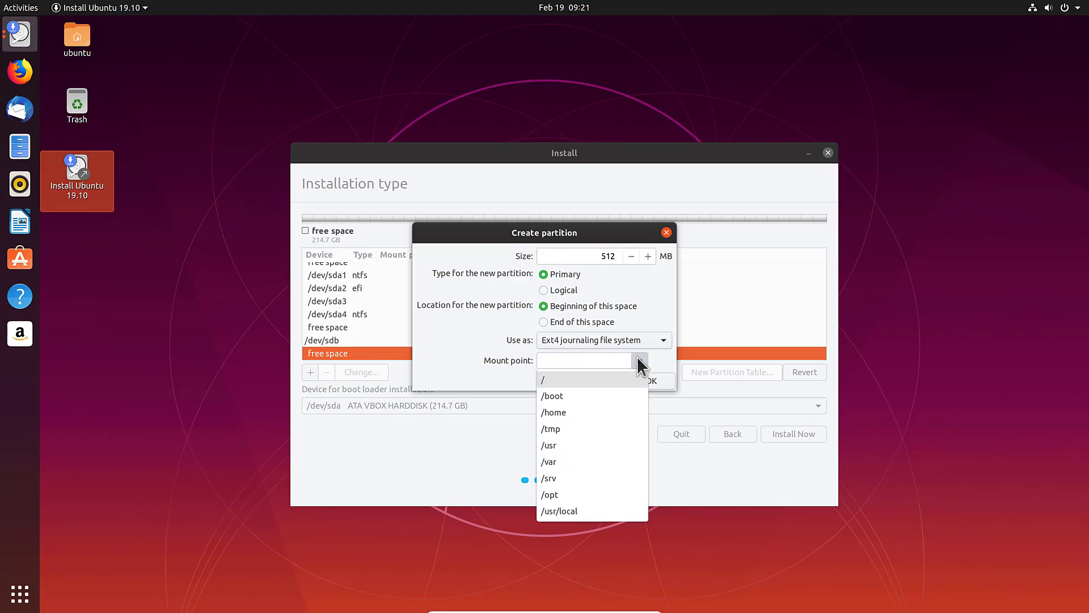
{"action": "left_click", "coordinate": [568, 394]}
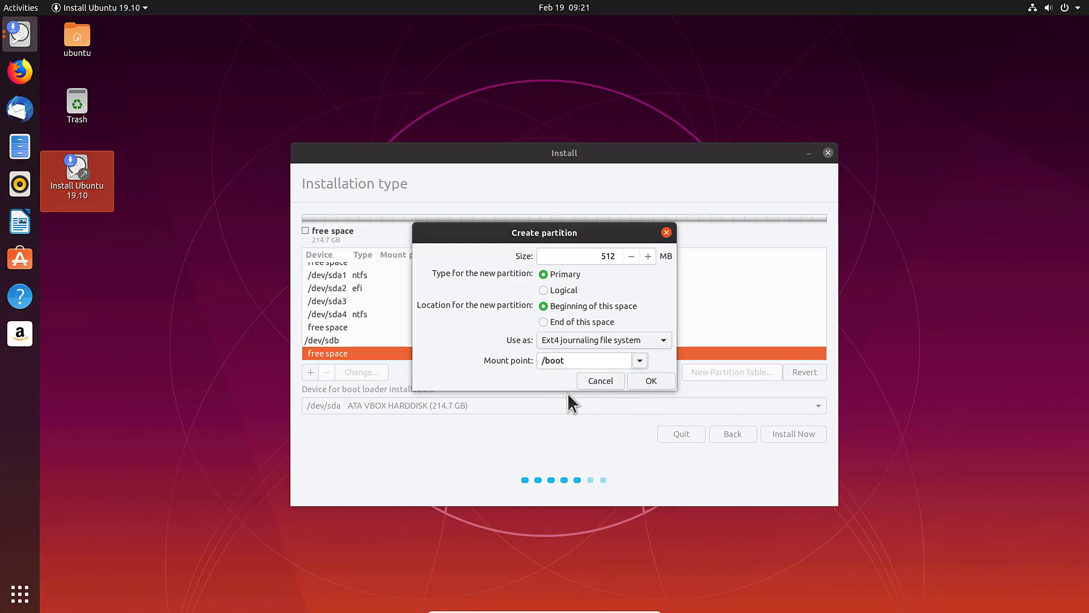
{"action": "left_click", "coordinate": [651, 380]}
Step: Create a 4000 MB swap area from the remaining free space
{"action": "left_click", "coordinate": [339, 351]}
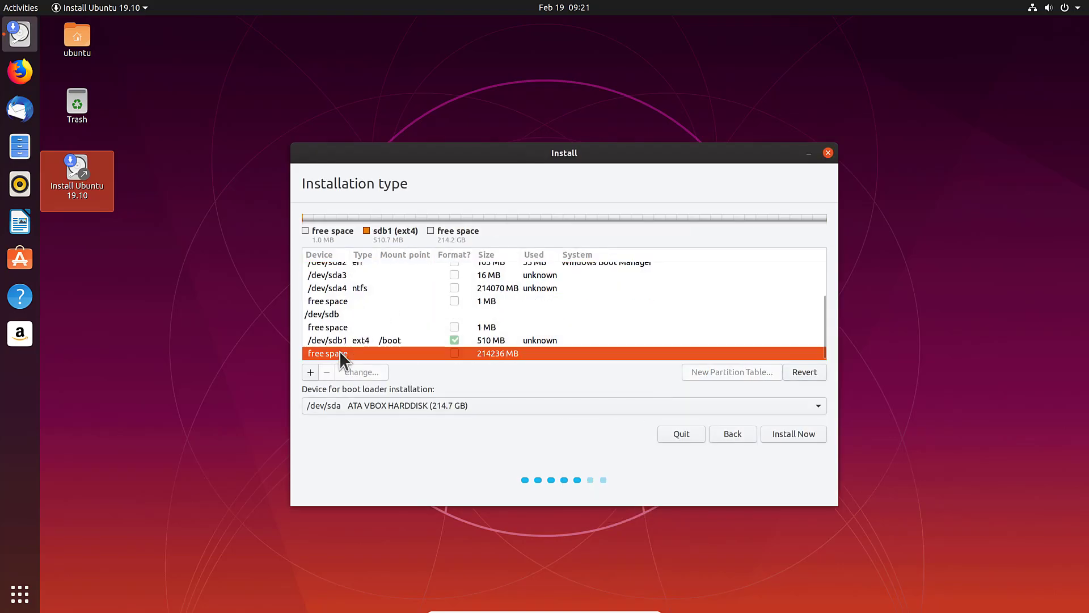
{"action": "left_click", "coordinate": [310, 372]}
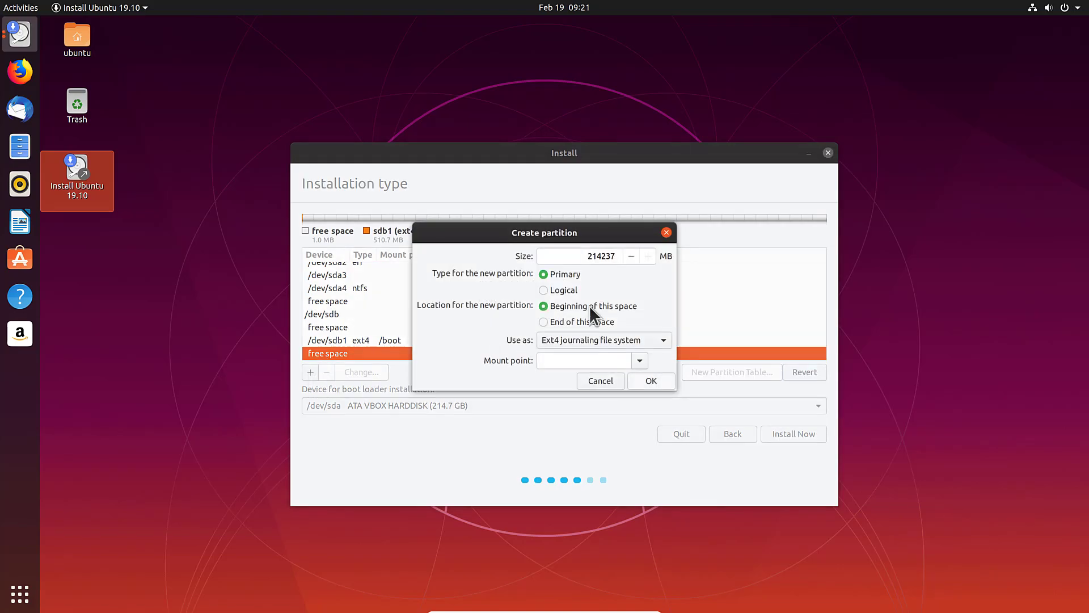
{"action": "double_click", "coordinate": [599, 256]}
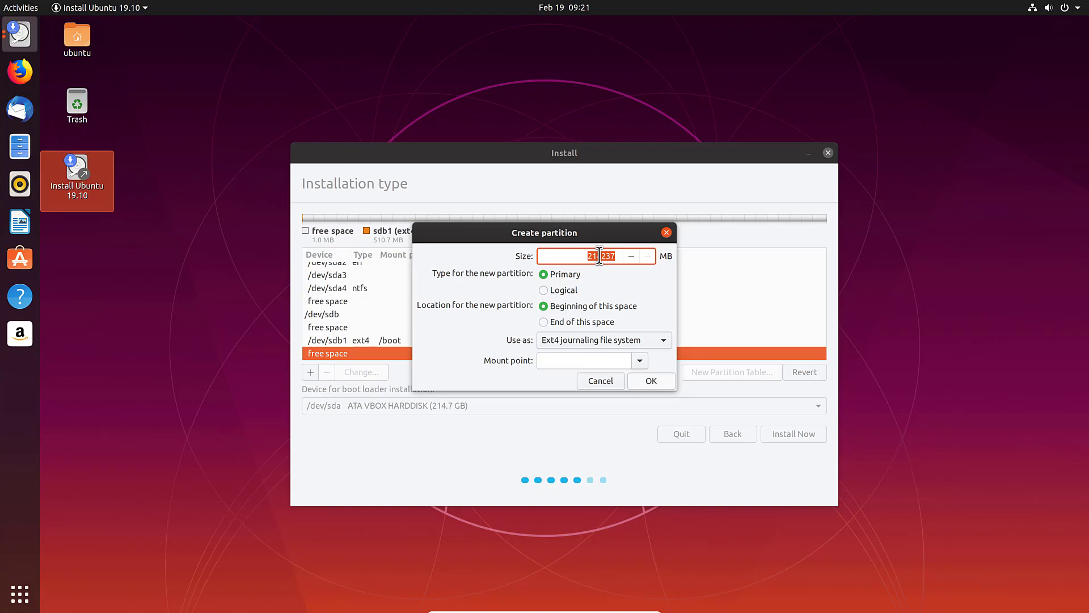
{"action": "type", "text": "4000"}
{"action": "left_click", "coordinate": [602, 340]}
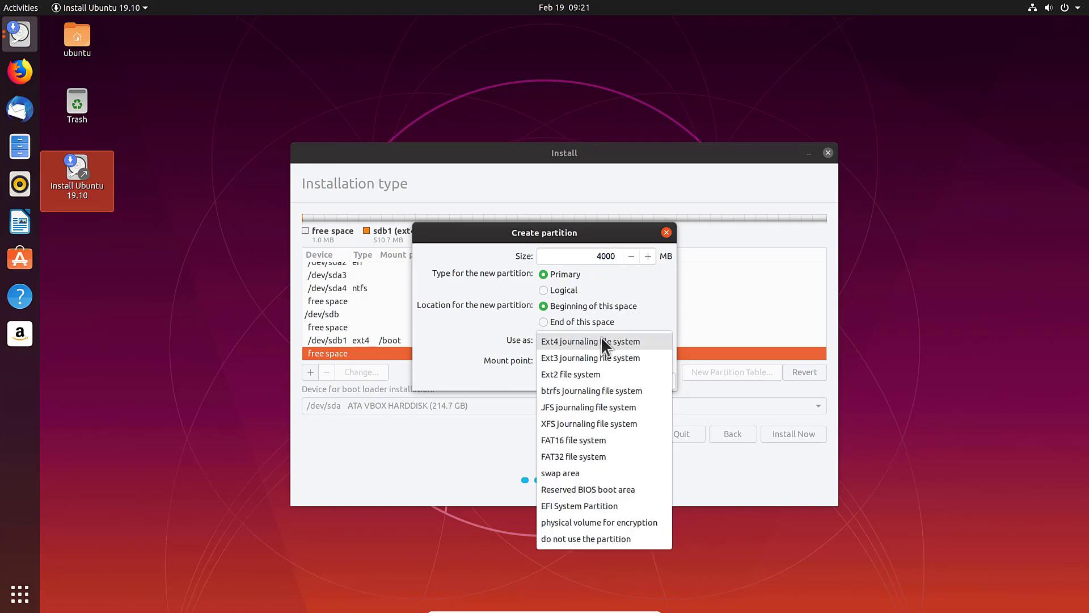
{"action": "left_click", "coordinate": [560, 468]}
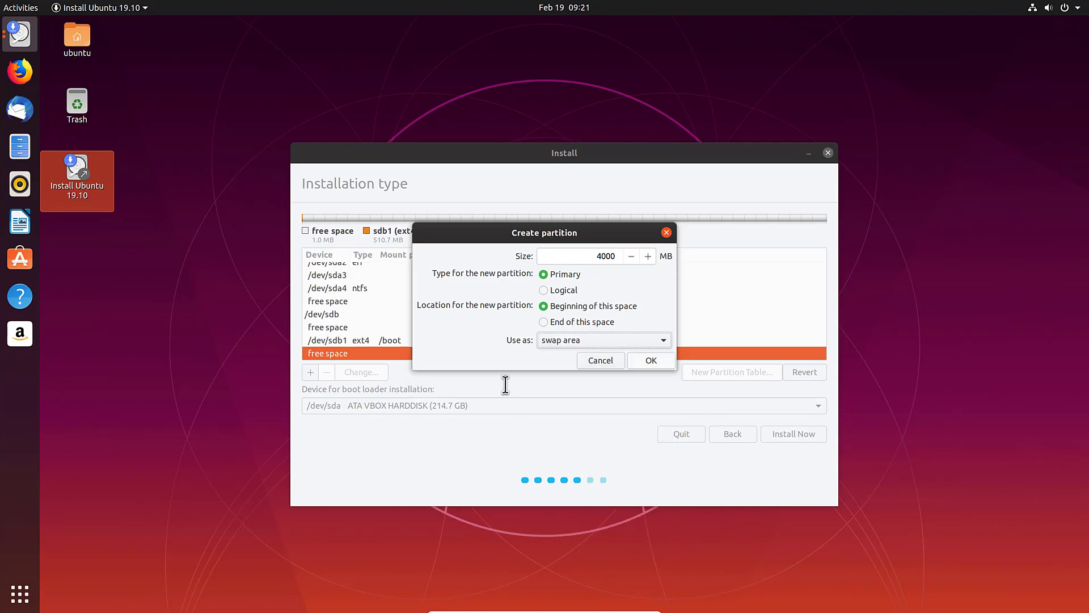
{"action": "left_click", "coordinate": [636, 361]}
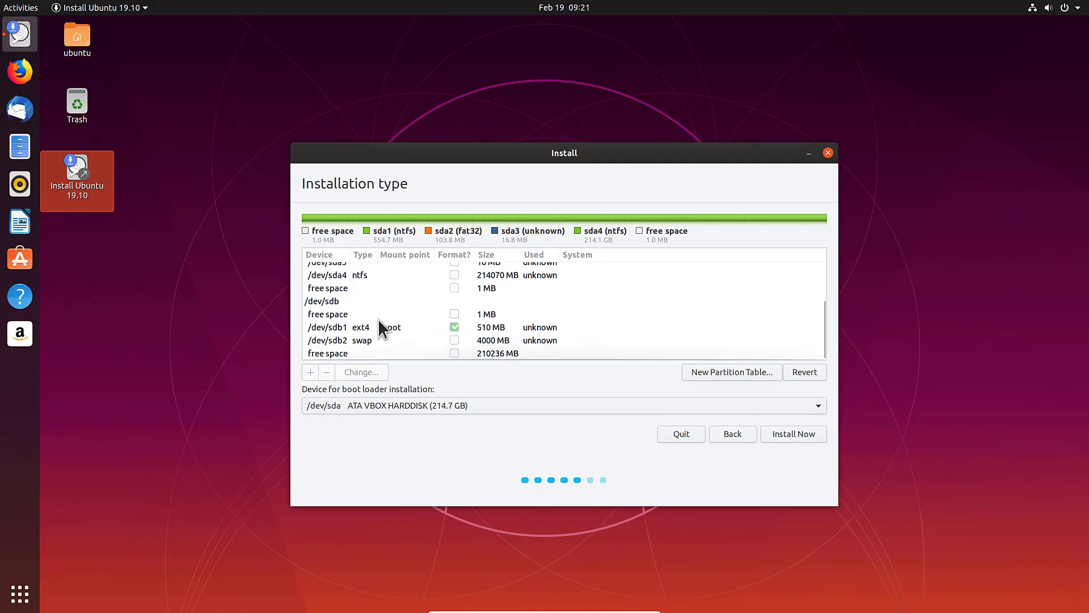
Step: Use the remaining 210236 MB as an ext4 partition mounted at /
{"action": "left_click", "coordinate": [336, 350]}
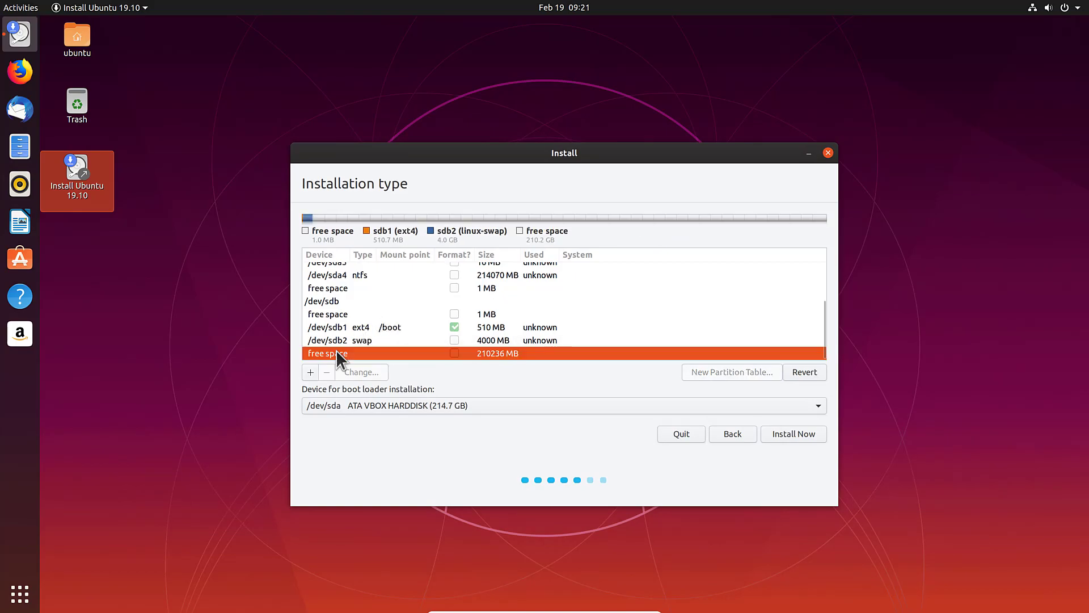
{"action": "left_click", "coordinate": [306, 372]}
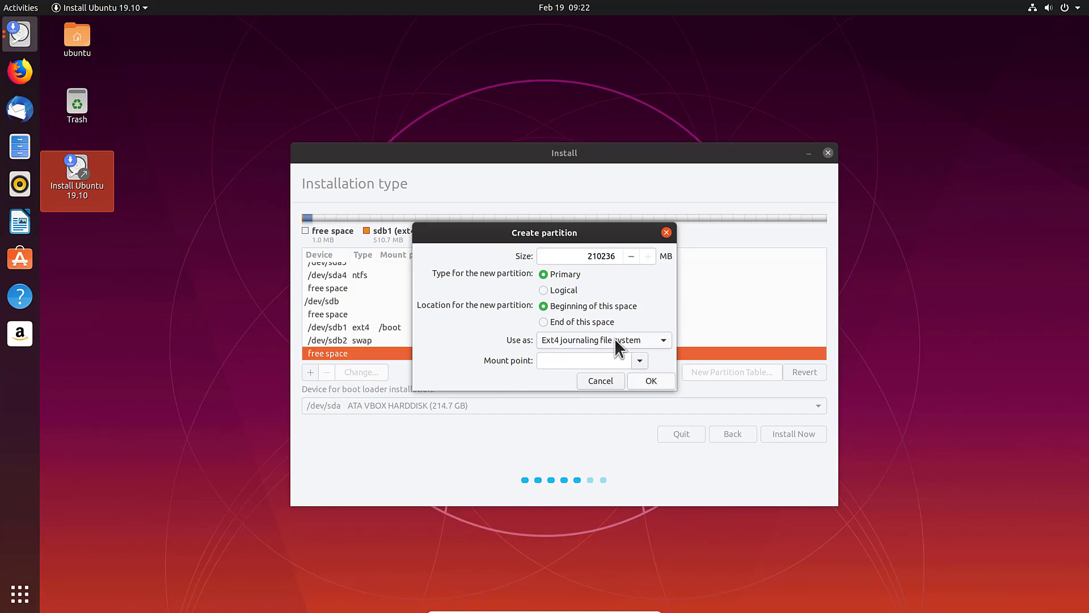
{"action": "left_click", "coordinate": [640, 362]}
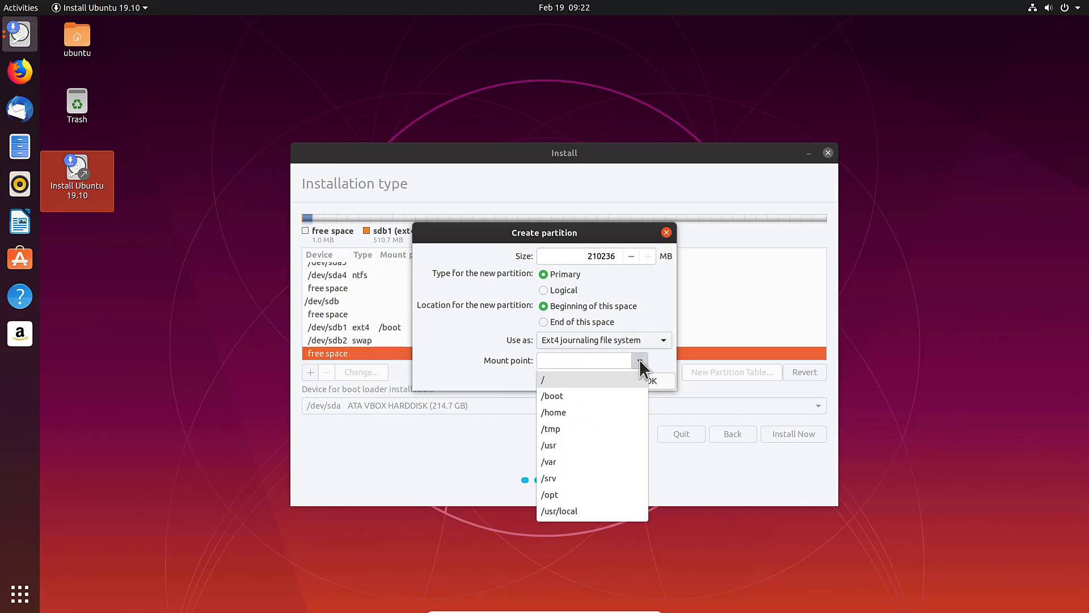
{"action": "left_click", "coordinate": [557, 380]}
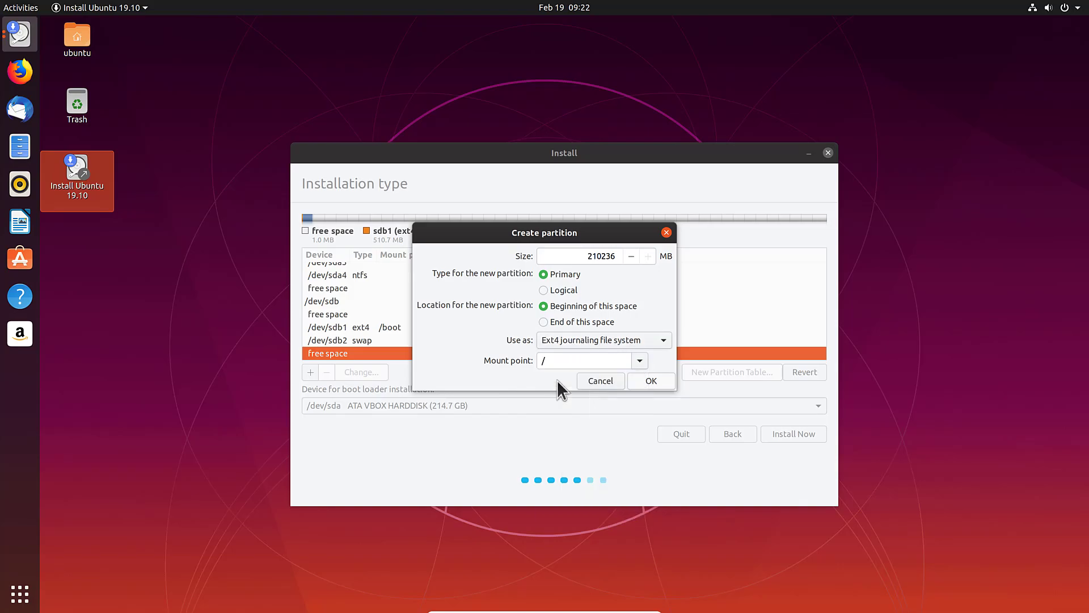
{"action": "left_click", "coordinate": [651, 382]}
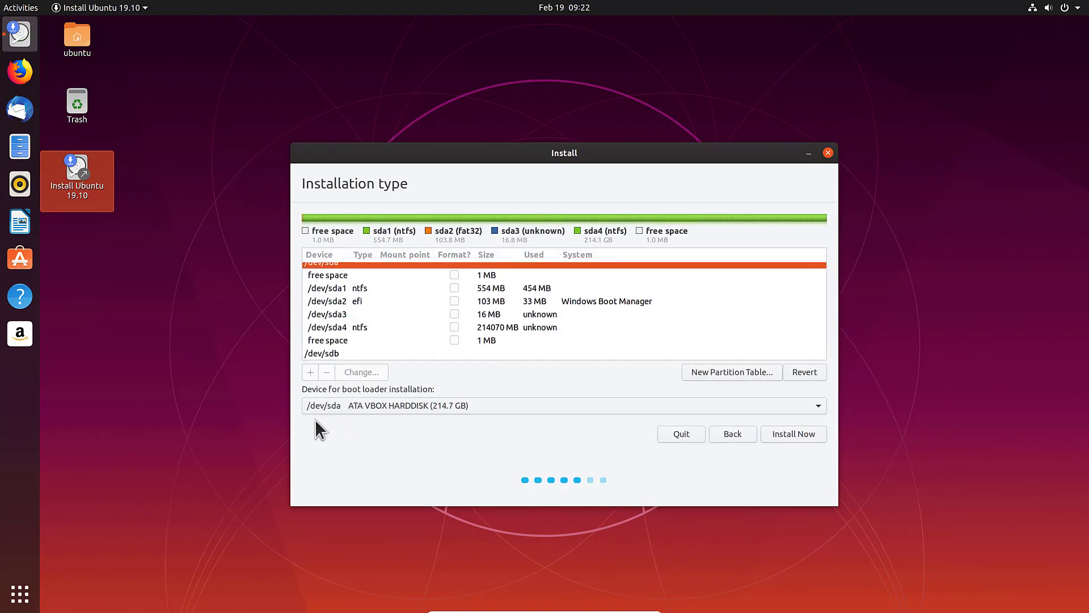
Step: Set the boot loader device to /dev/sda2 Windows Boot Manager and choose Install Now
{"action": "left_click", "coordinate": [393, 402]}
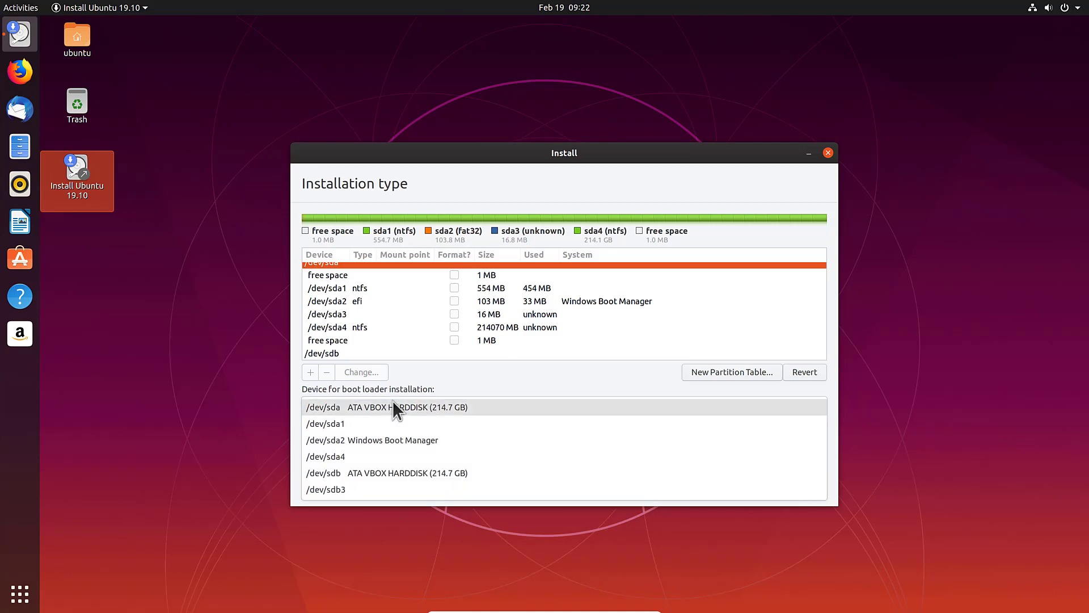
{"action": "left_click", "coordinate": [369, 440]}
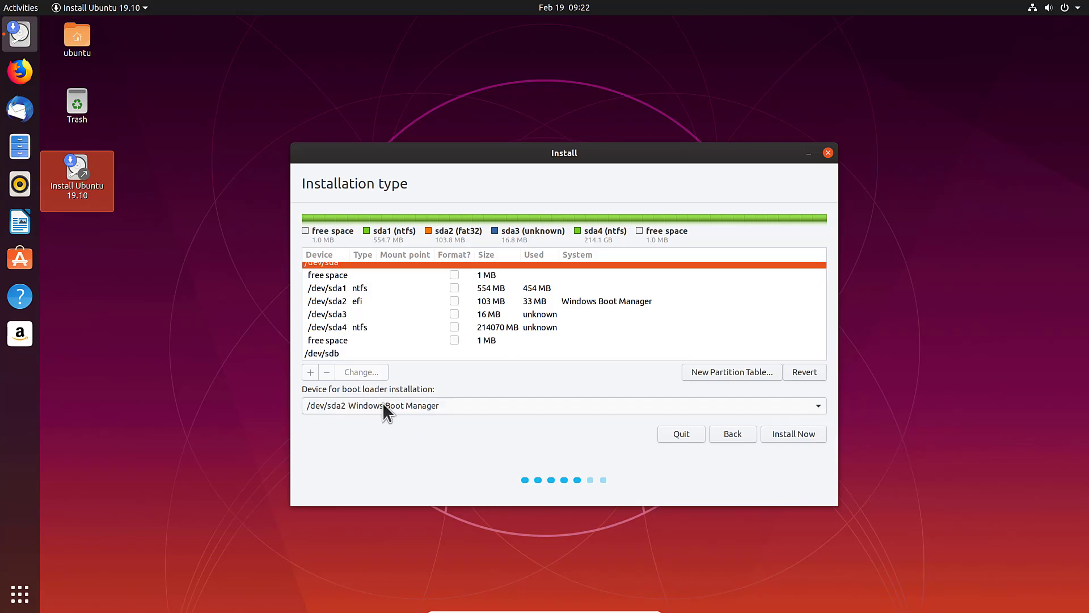
{"action": "left_click", "coordinate": [794, 434]}
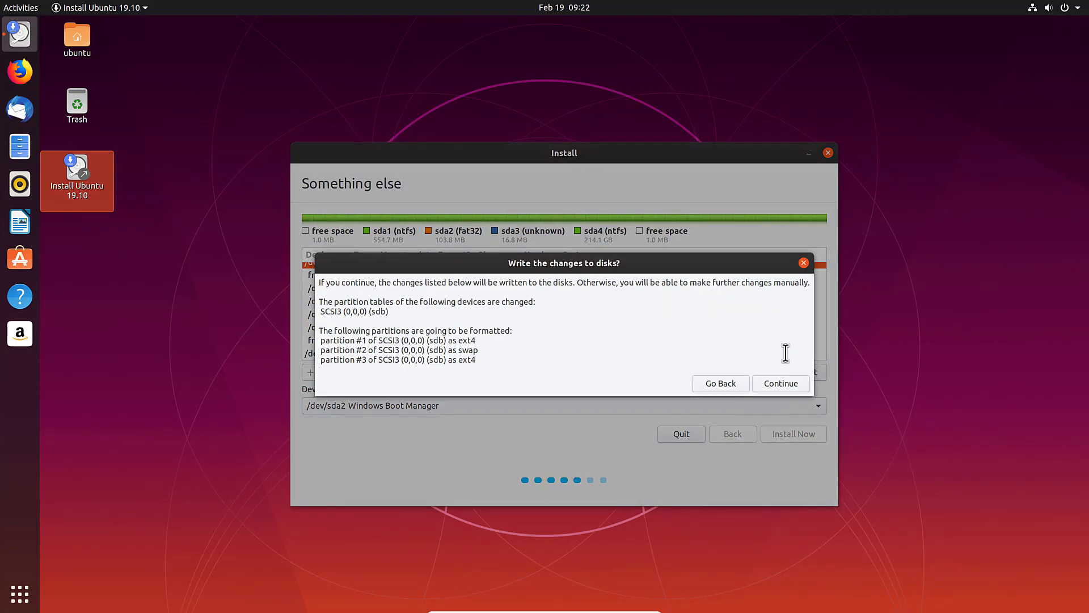
Step: Confirm writing the partition changes, keep the Zurich time zone, and create the user account with computer name ubuntubox
{"action": "left_click", "coordinate": [784, 378]}
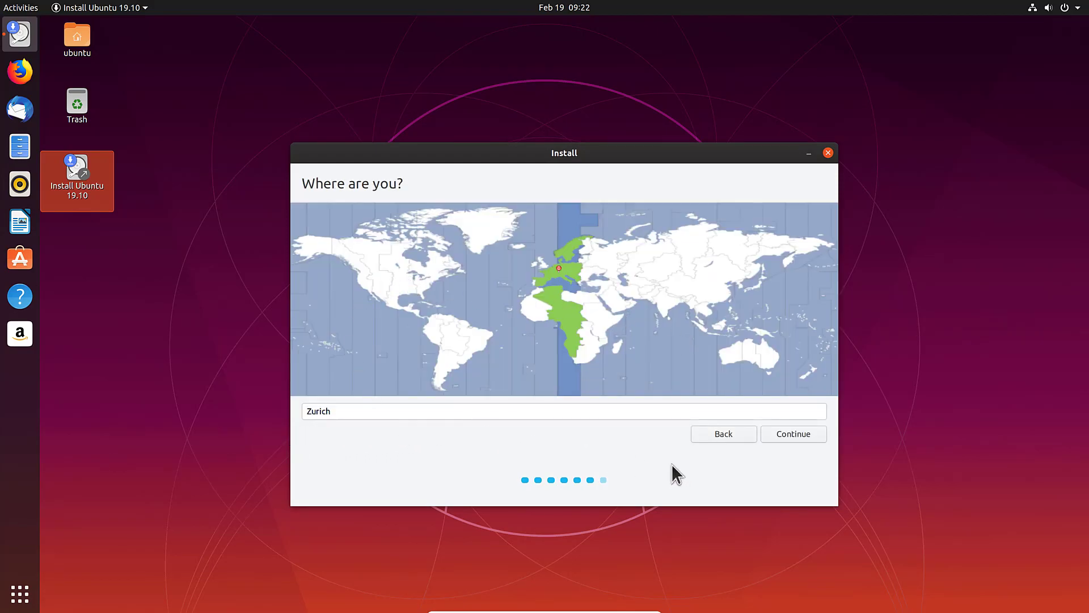
{"action": "left_click", "coordinate": [797, 434]}
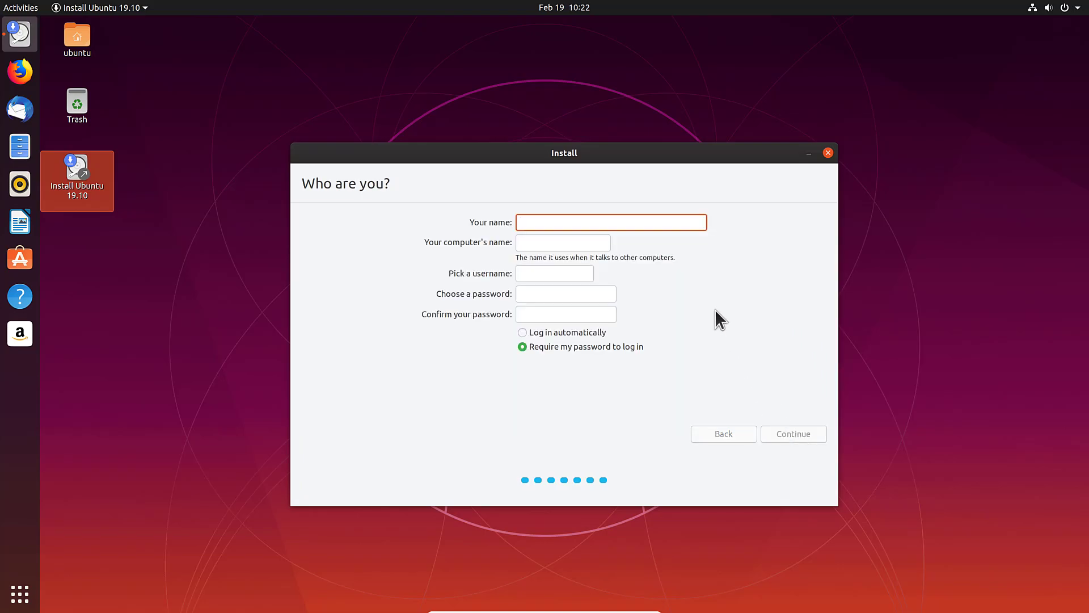
{"action": "type", "text": "Ermanno Ferrari"}
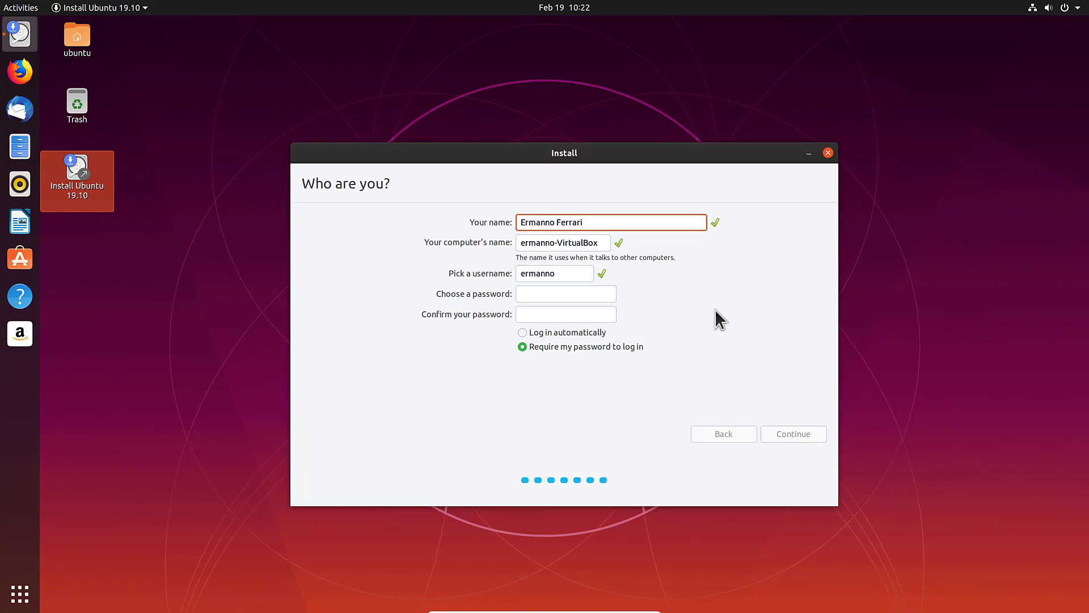
{"action": "key", "text": "Tab"}
{"action": "type", "text": "ub"}
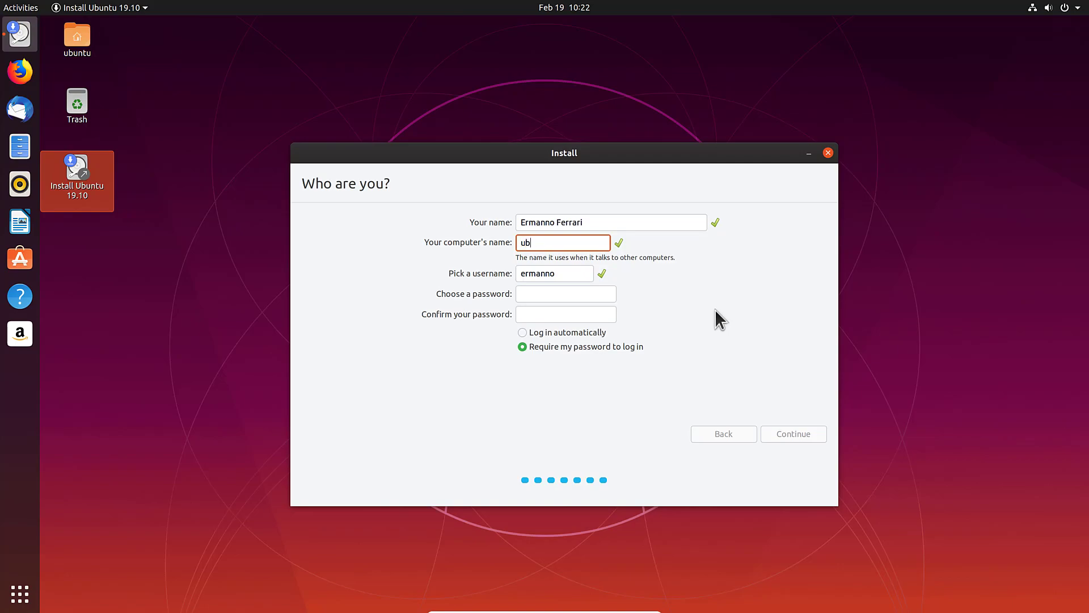
{"action": "type", "text": "untubox"}
{"action": "key", "text": "Tab"}
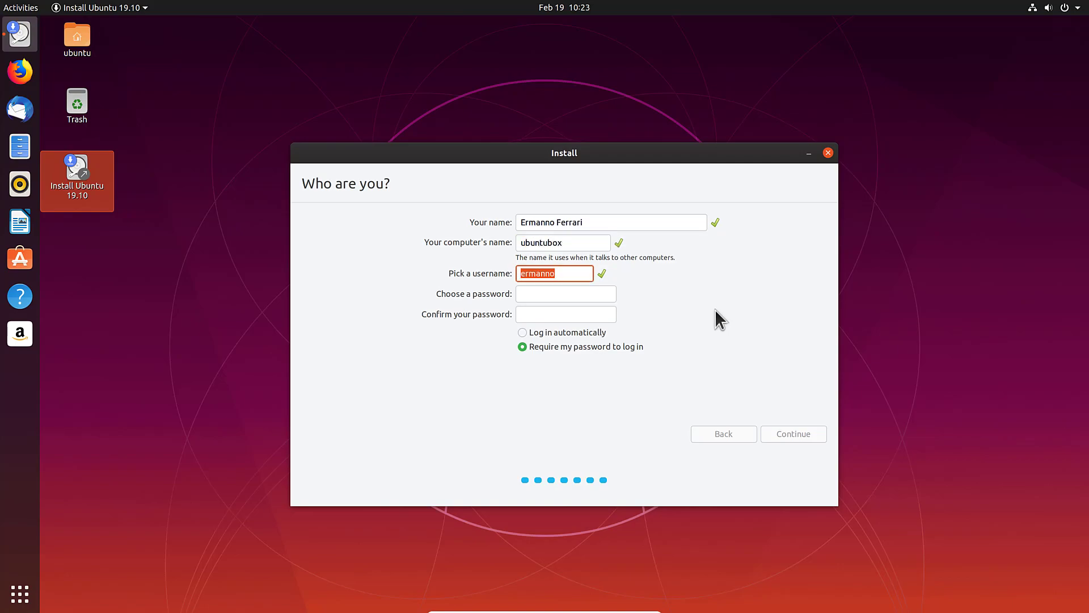
{"action": "key", "text": "Tab"}
{"action": "type", "text": "*********"}
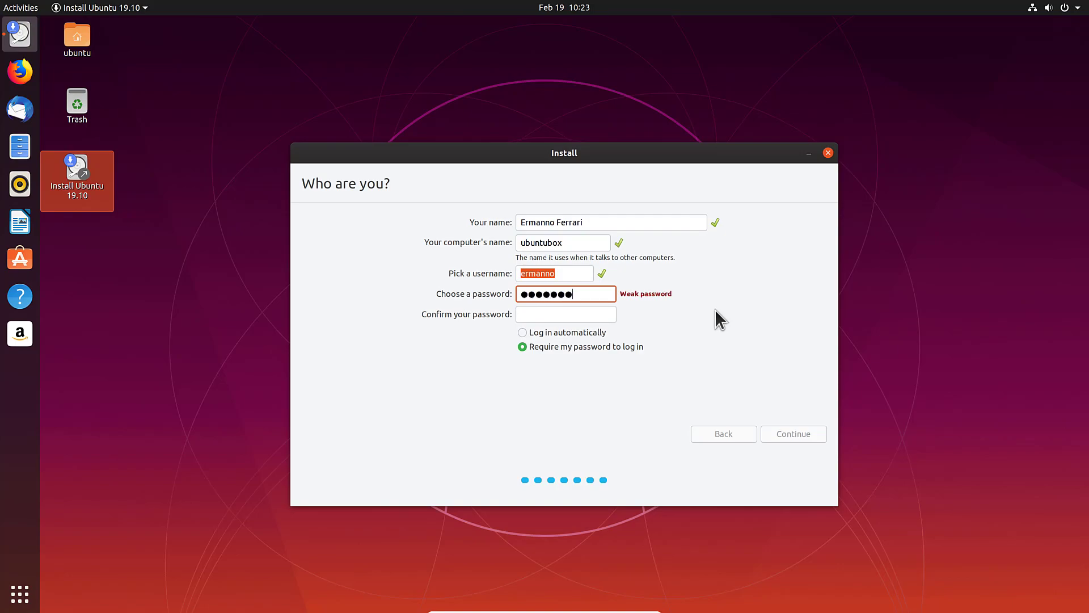
{"action": "key", "text": "Tab"}
{"action": "type", "text": "*********"}
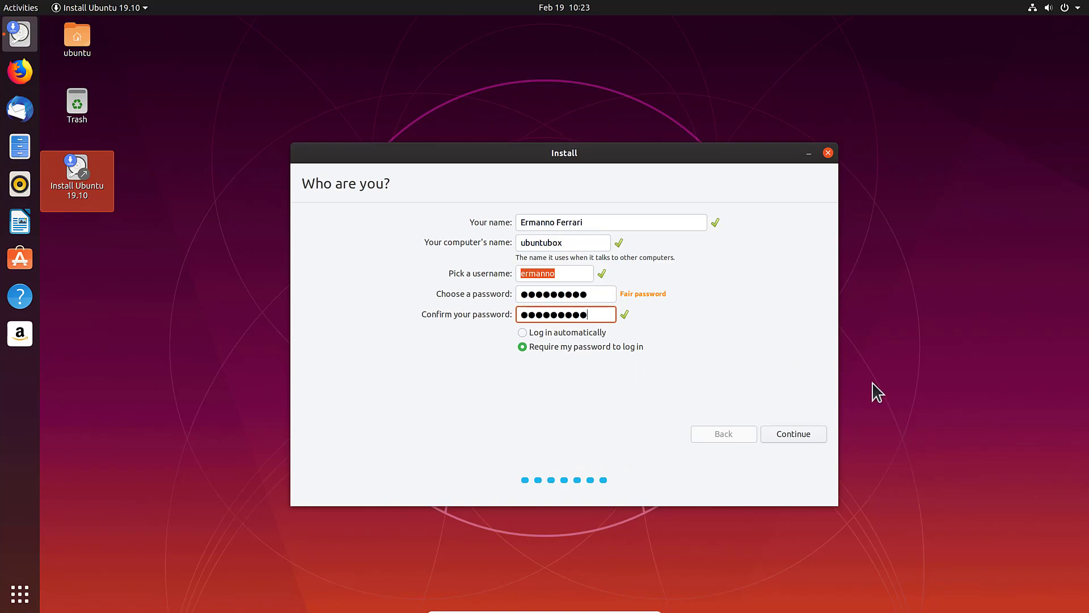
{"action": "left_click", "coordinate": [802, 433]}
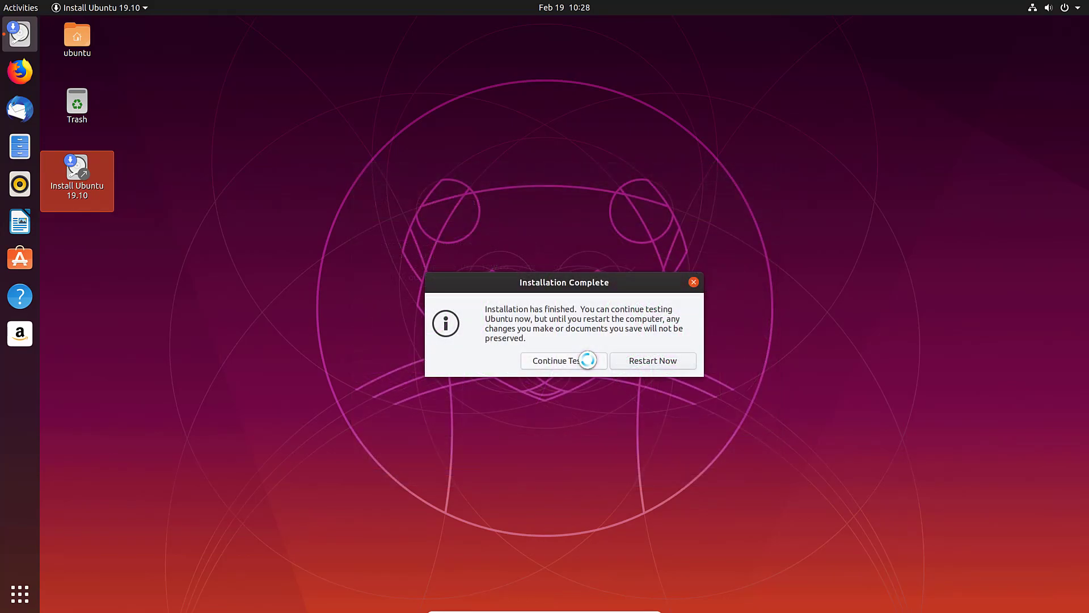
Step: Choose Restart Now in the Installation Complete dialog to reboot the machine
{"action": "left_click", "coordinate": [658, 363]}
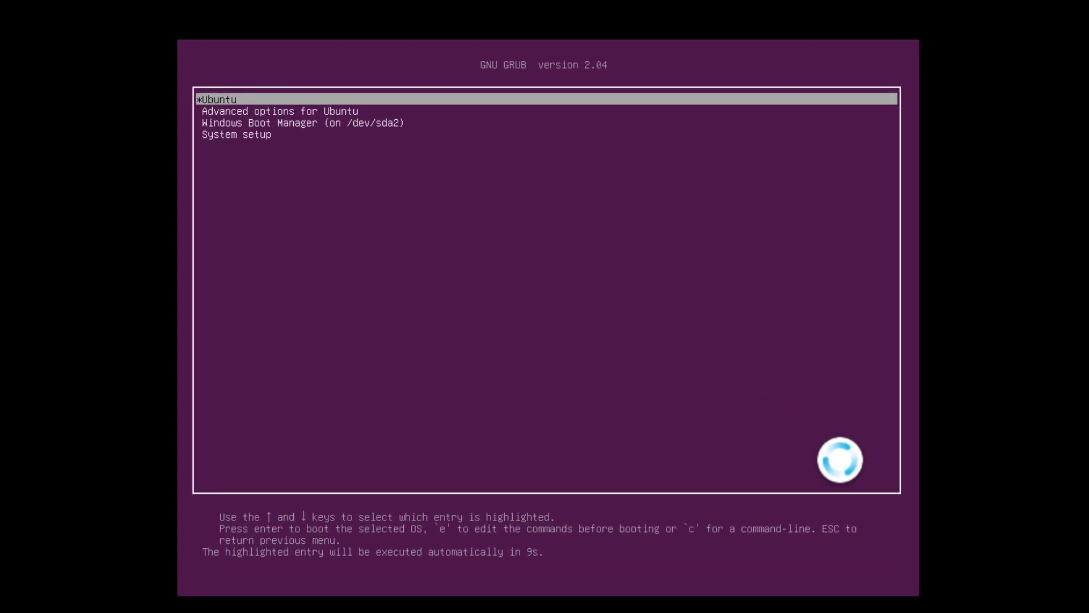
Step: Check the Windows Boot Manager entry in the GRUB menu, then return to Ubuntu
{"action": "key", "text": "Down"}
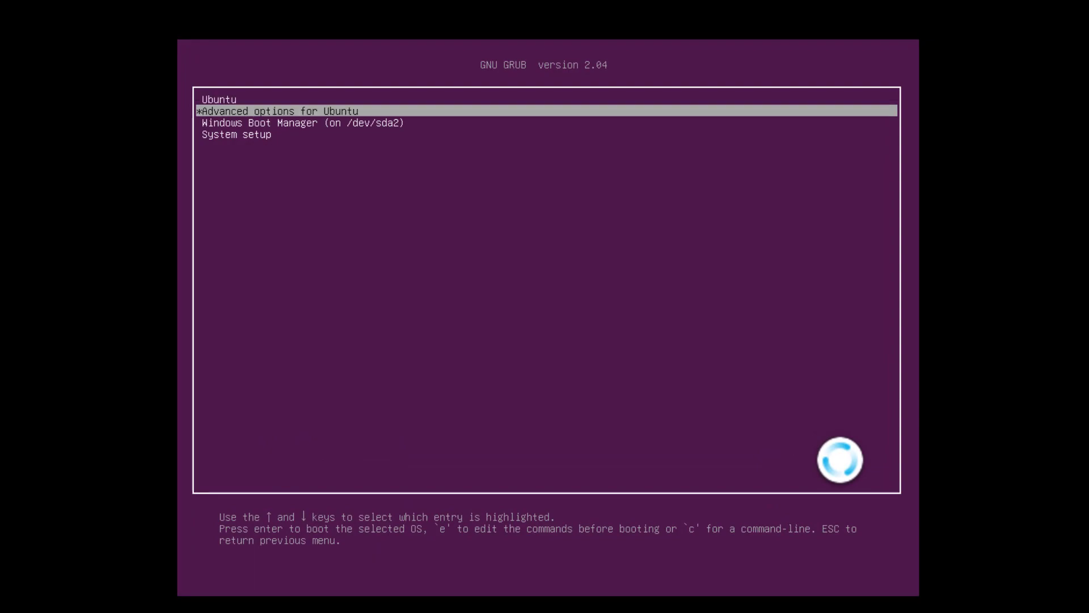
{"action": "key", "text": "Up"}
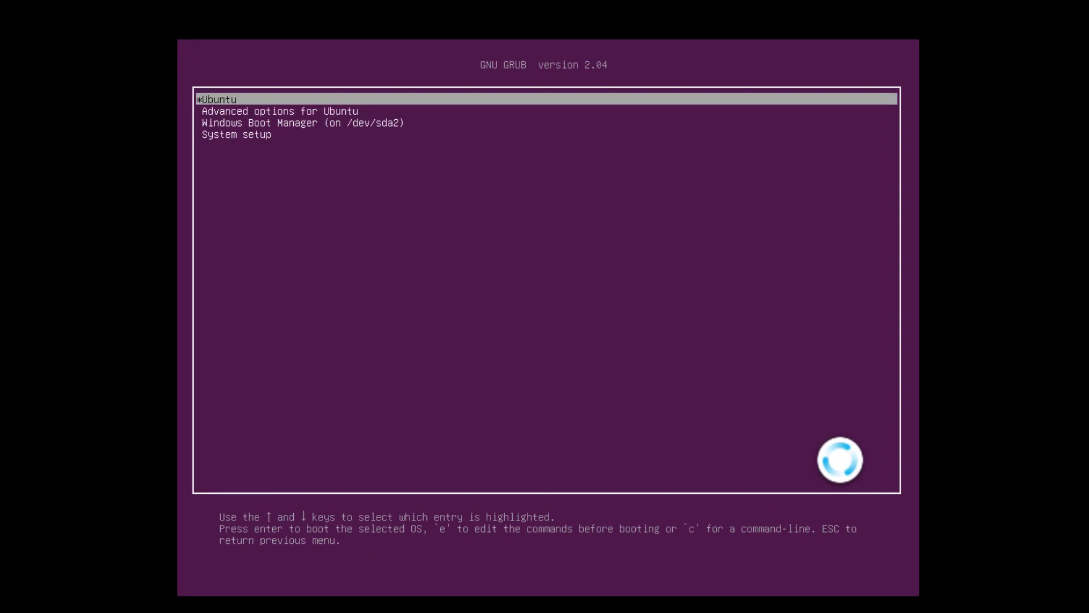
{"action": "key", "text": "Down"}
{"action": "key", "text": "Down"}
{"action": "key", "text": "Up"}
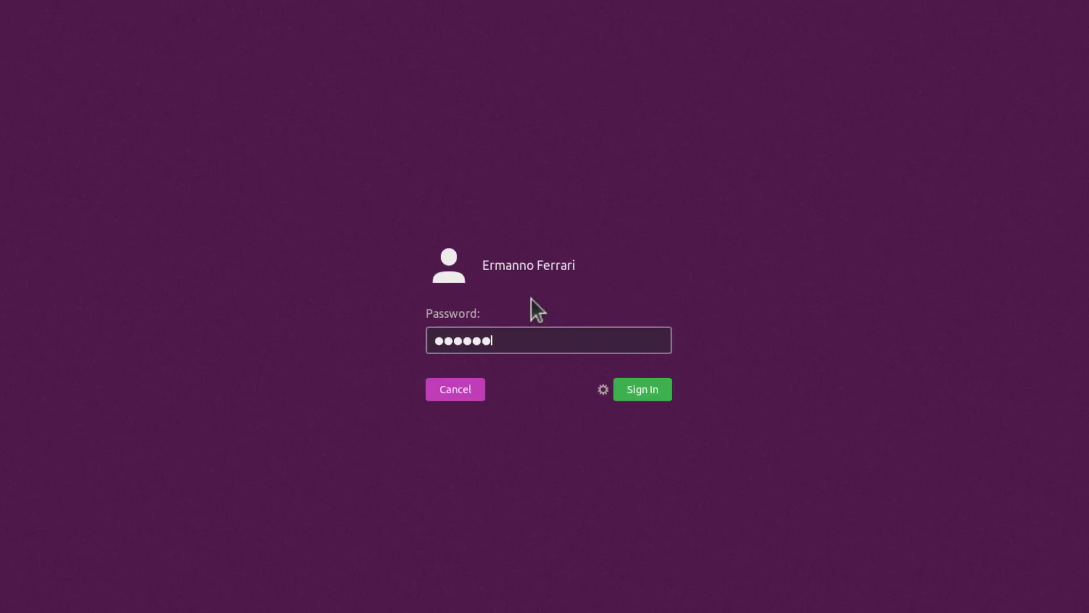
Step: Sign in with the account password, skip Online Accounts, keep default reporting with location off, and finish setup
{"action": "type", "text": "***"}
{"action": "key", "text": "Return"}
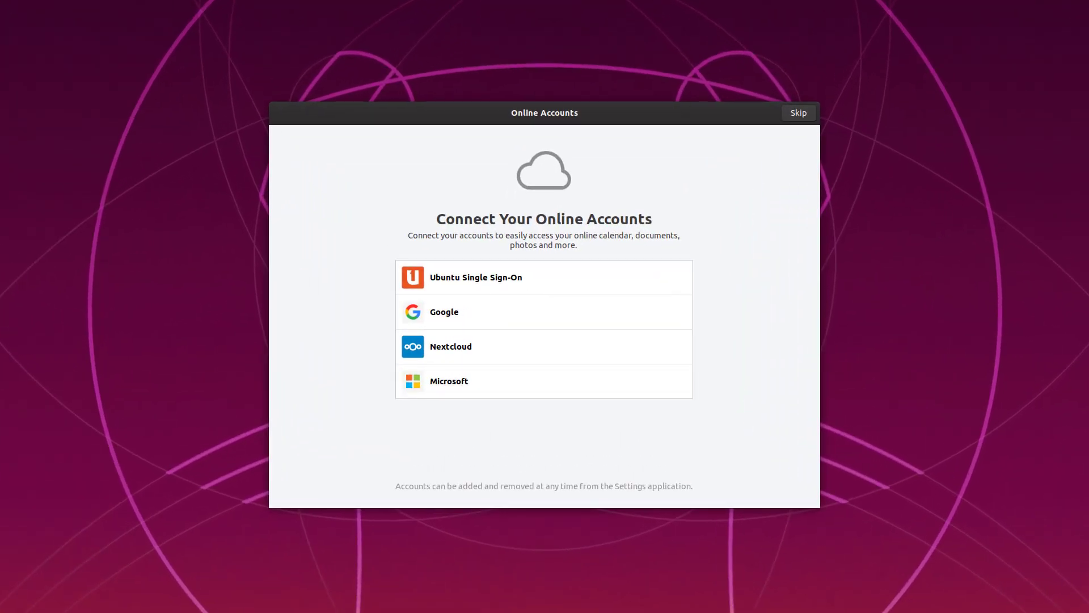
{"action": "left_click", "coordinate": [799, 113]}
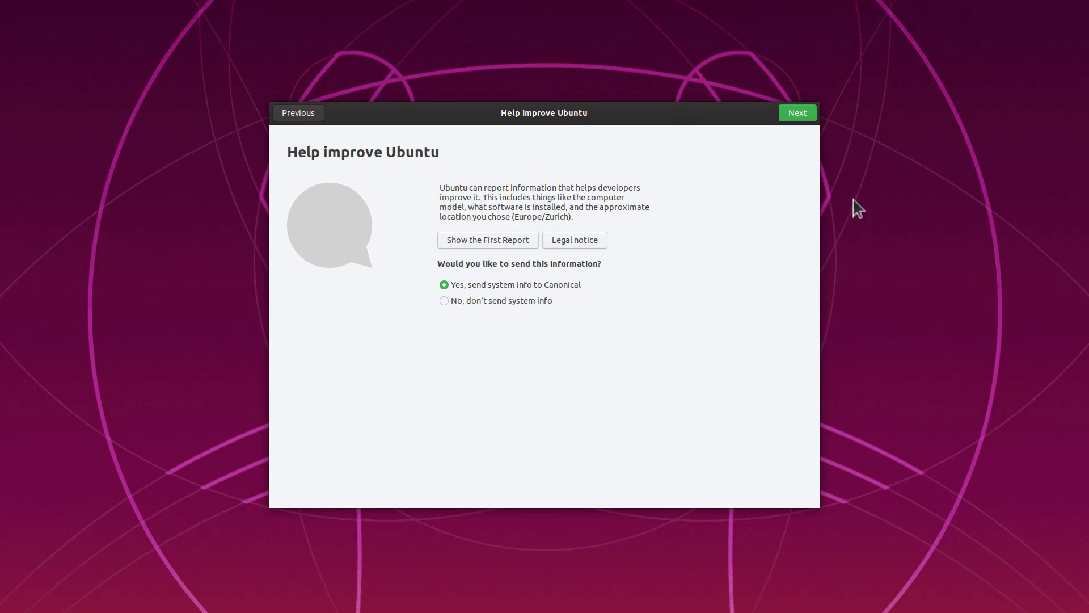
{"action": "left_click", "coordinate": [794, 112]}
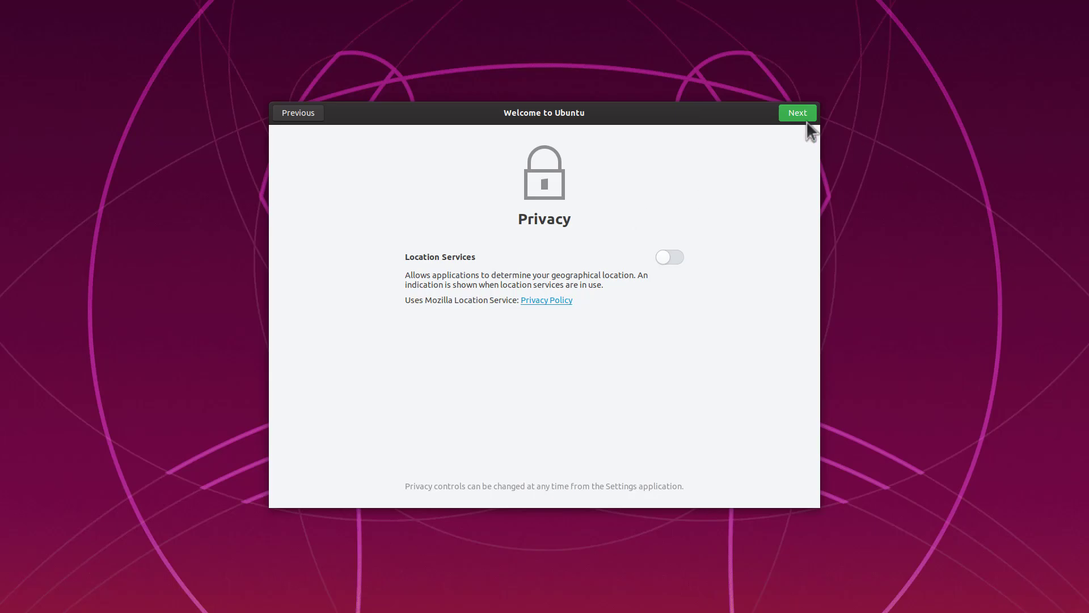
{"action": "left_click", "coordinate": [793, 117]}
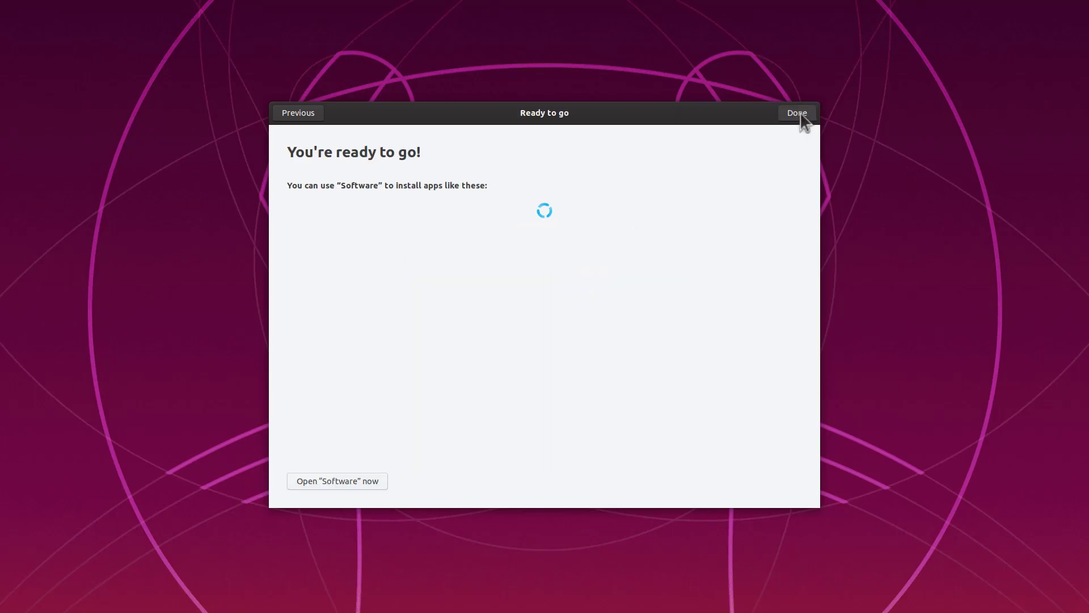
{"action": "left_click", "coordinate": [801, 116]}
Step: Set the display scale to 200% from the desktop's Display Settings, keep the change, and close Settings
{"action": "right_click", "coordinate": [277, 139]}
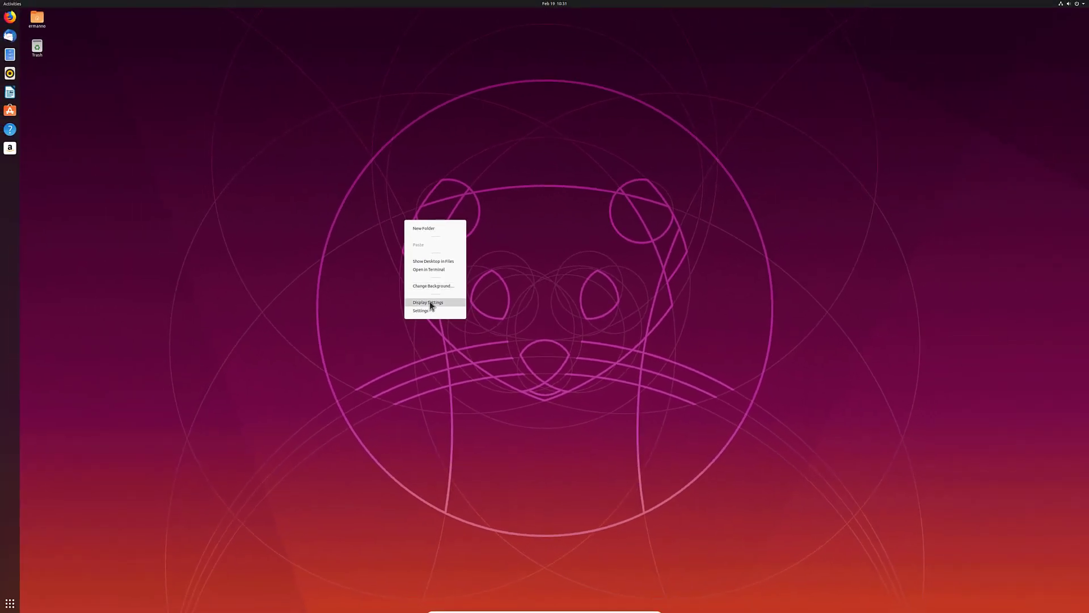
{"action": "left_click", "coordinate": [429, 303]}
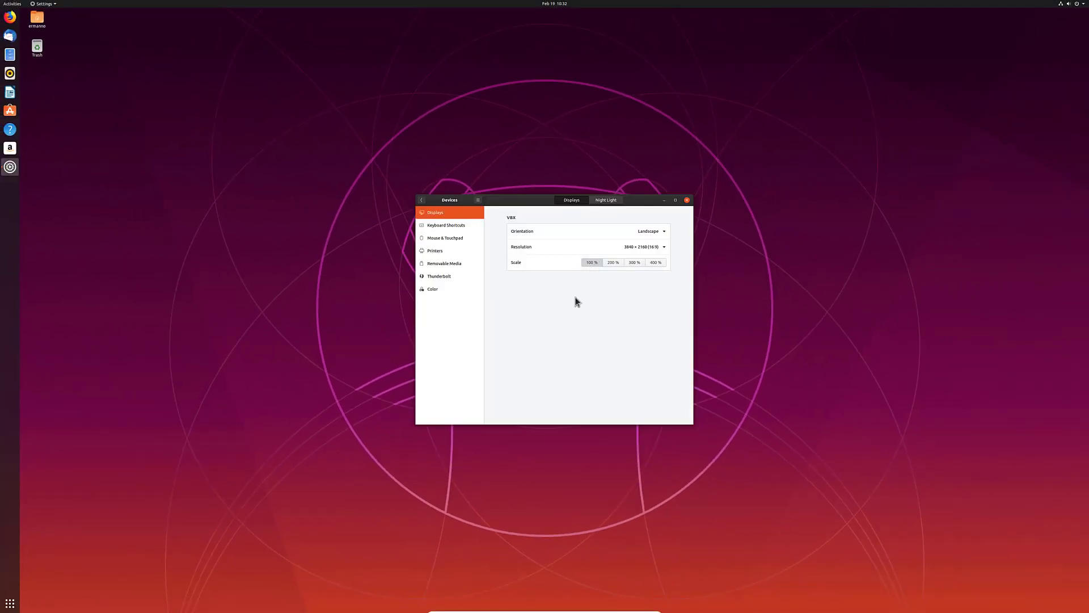
{"action": "left_click", "coordinate": [613, 264]}
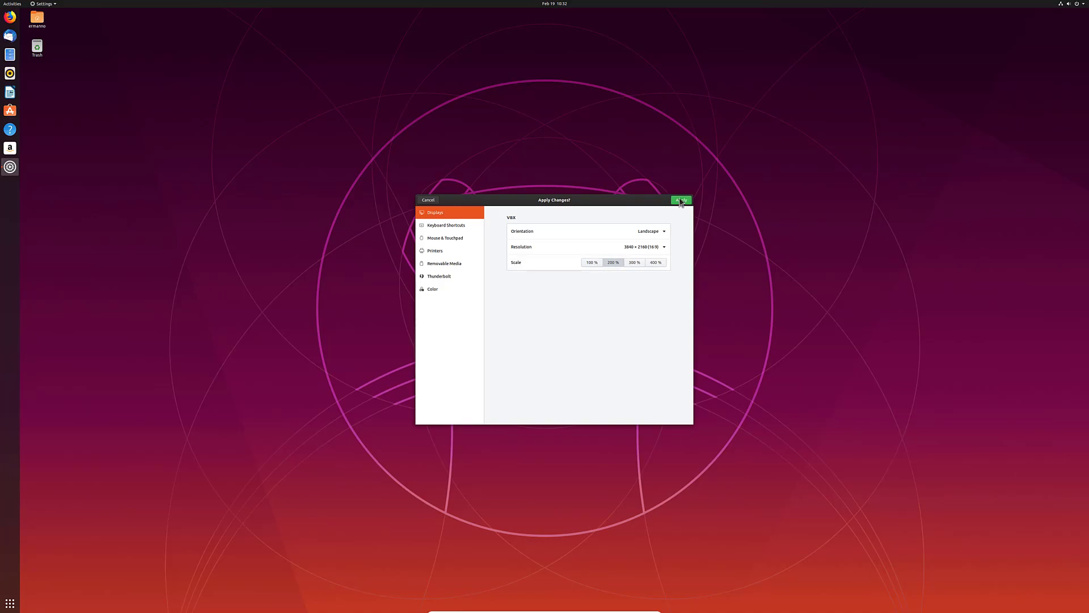
{"action": "left_click", "coordinate": [681, 200]}
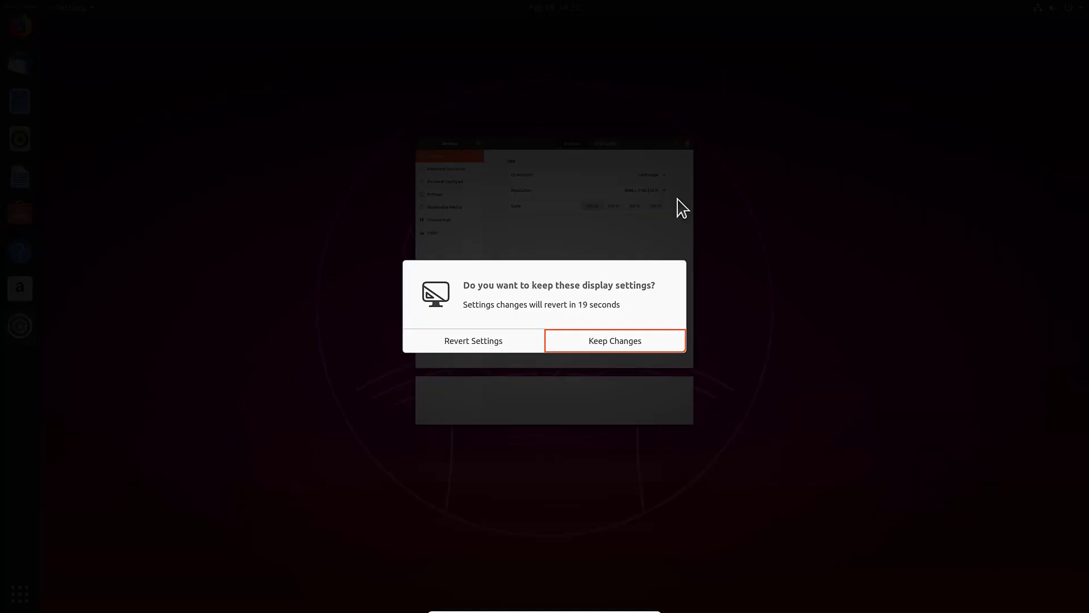
{"action": "left_click", "coordinate": [594, 342]}
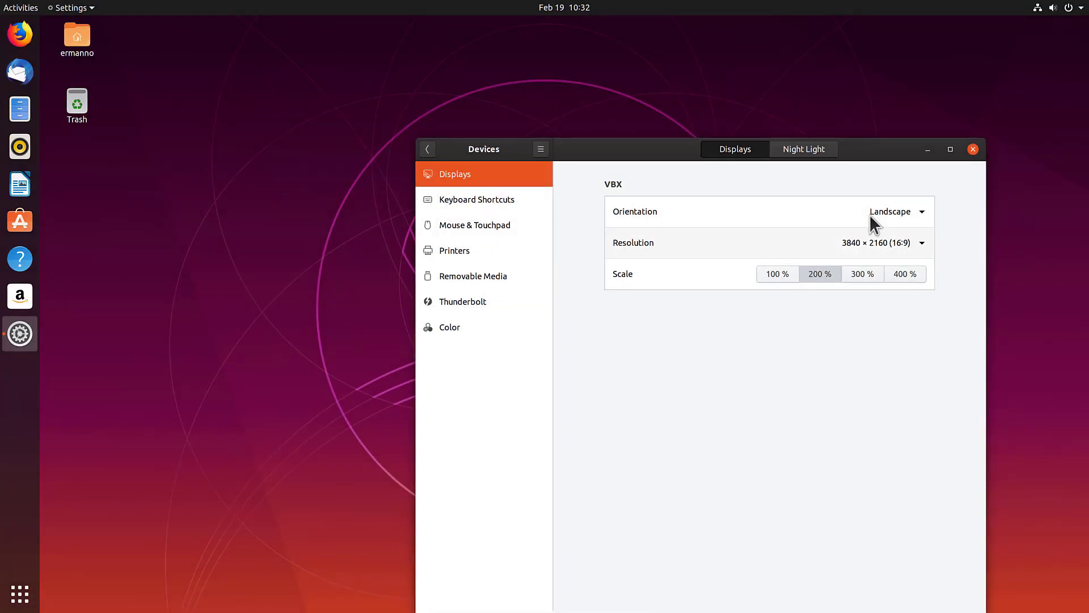
{"action": "left_click", "coordinate": [972, 149]}
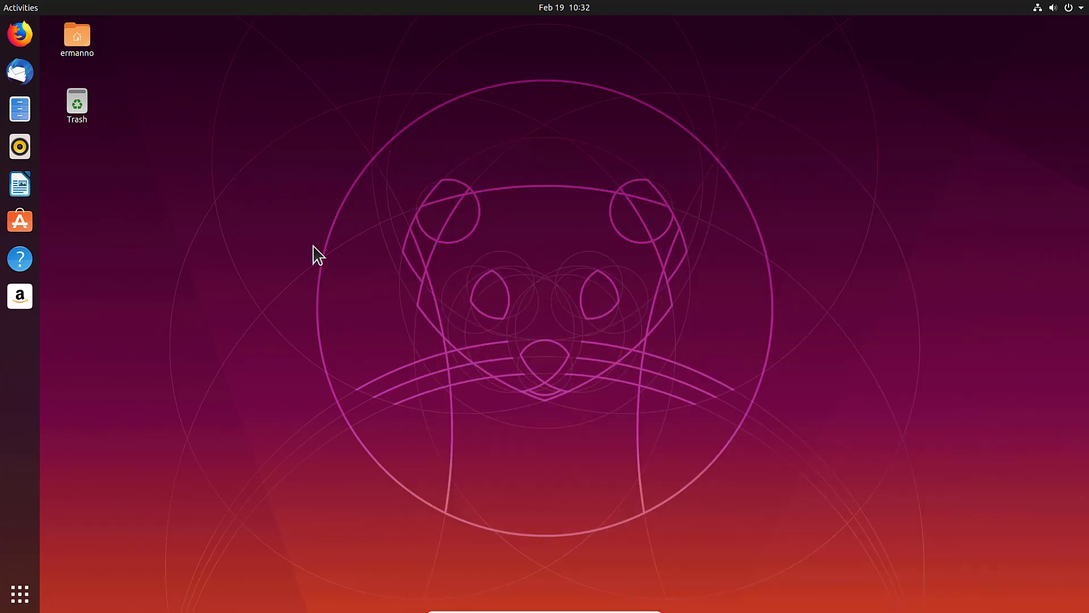
Step: Launch Terminal and run sudo apt-get update to refresh the package lists
{"action": "key", "text": "super"}
{"action": "type", "text": "ter"}
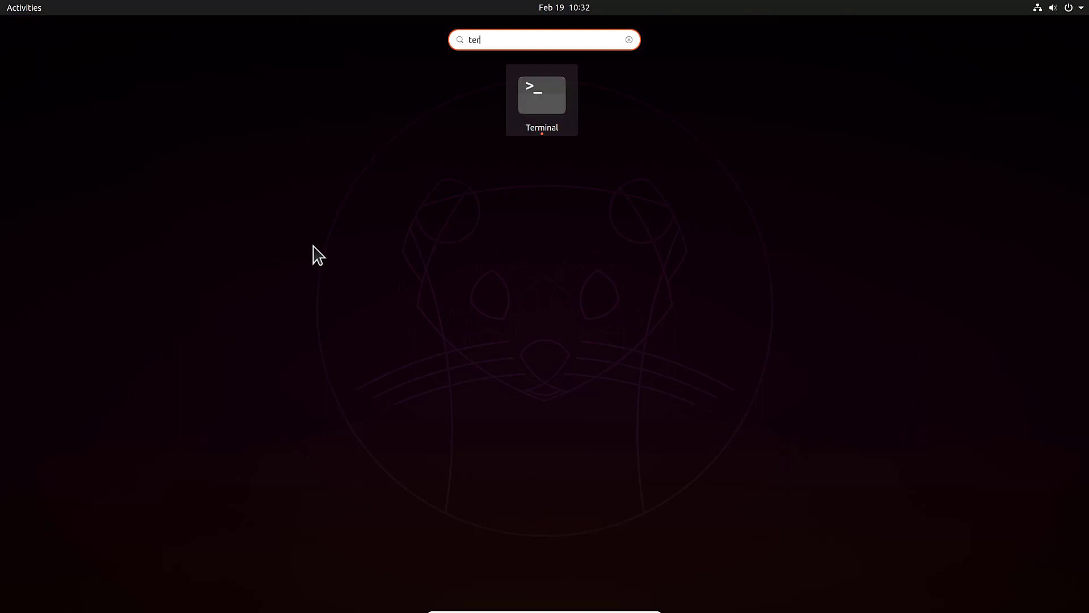
{"action": "key", "text": "Return"}
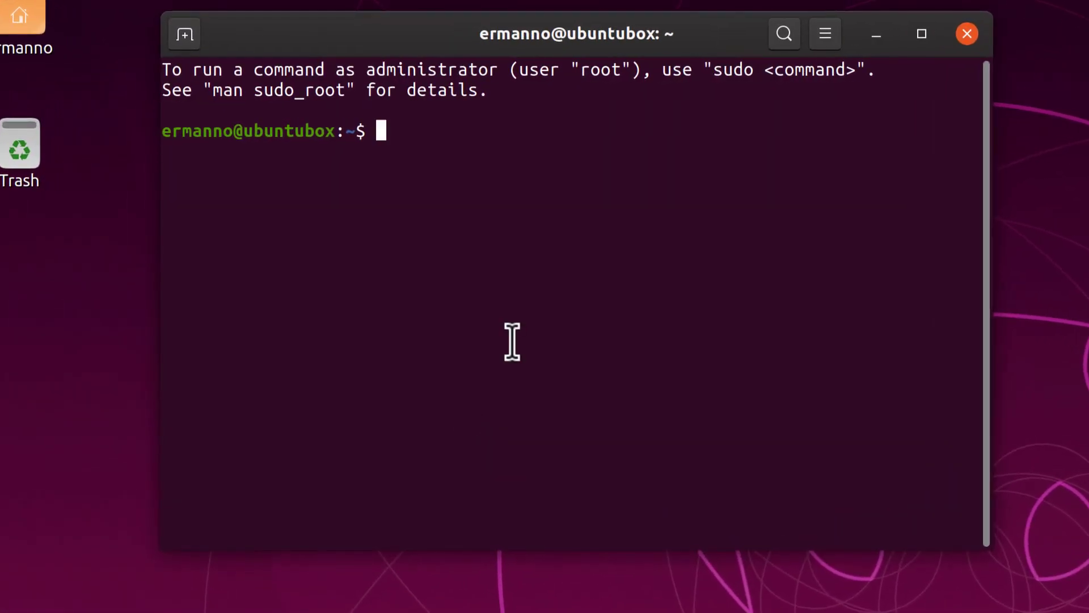
{"action": "type", "text": "sudo apt-get "}
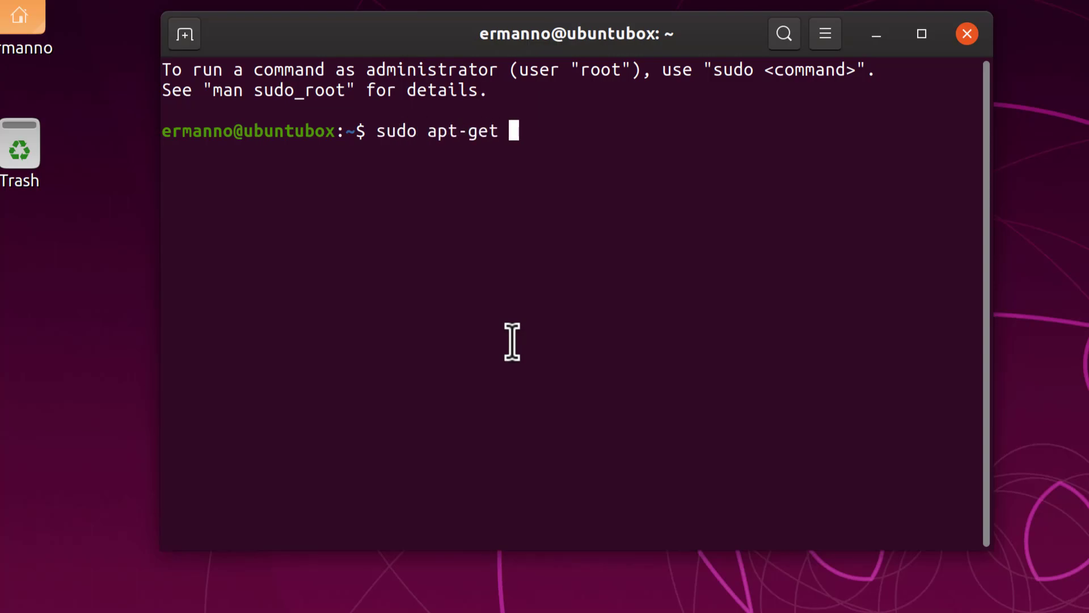
{"action": "type", "text": "update"}
{"action": "key", "text": "Return"}
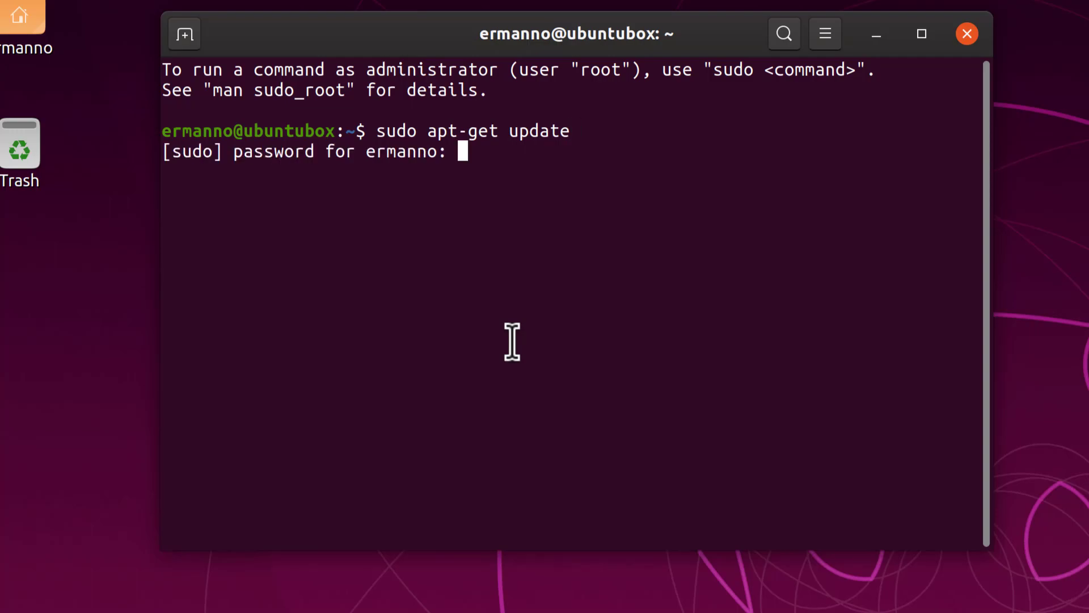
{"action": "key", "text": "Return"}
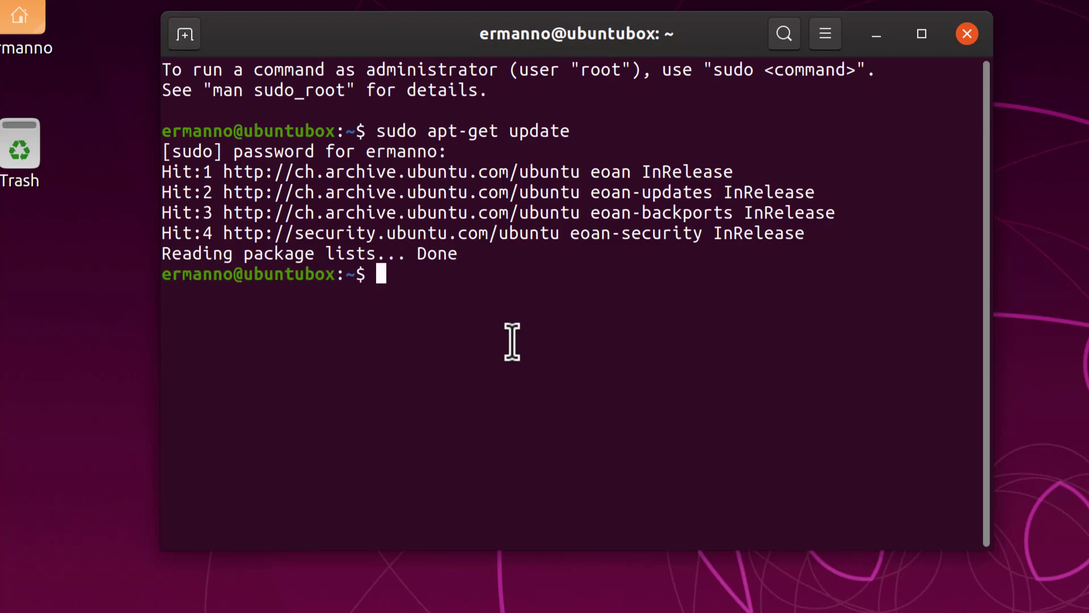
Step: Run sudo apt-get upgrade, decline the 176-package upgrade with n, and close the terminal
{"action": "key", "text": "Up"}
{"action": "key", "text": "BackSpace"}
{"action": "key", "text": "BackSpace"}
{"action": "key", "text": "BackSpace"}
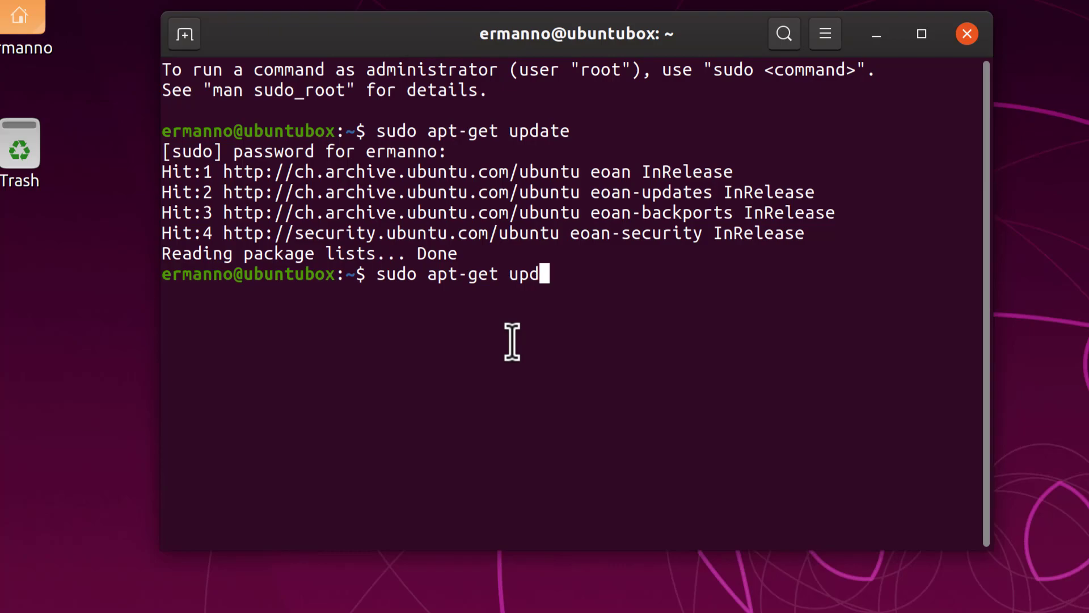
{"action": "key", "text": "BackSpace"}
{"action": "type", "text": "grade"}
{"action": "key", "text": "Return"}
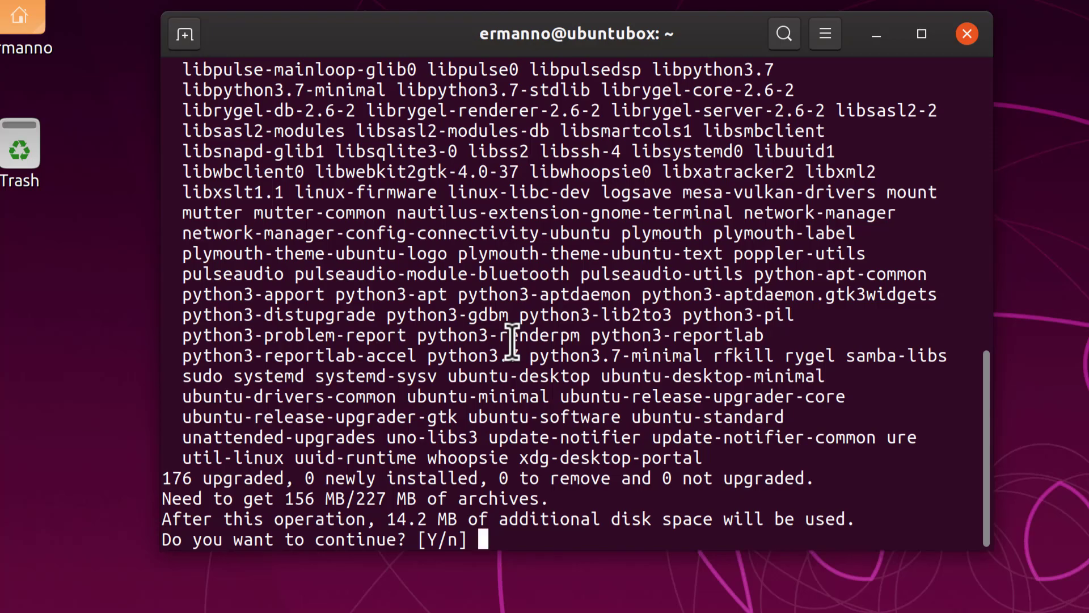
{"action": "type", "text": "n"}
{"action": "key", "text": "Return"}
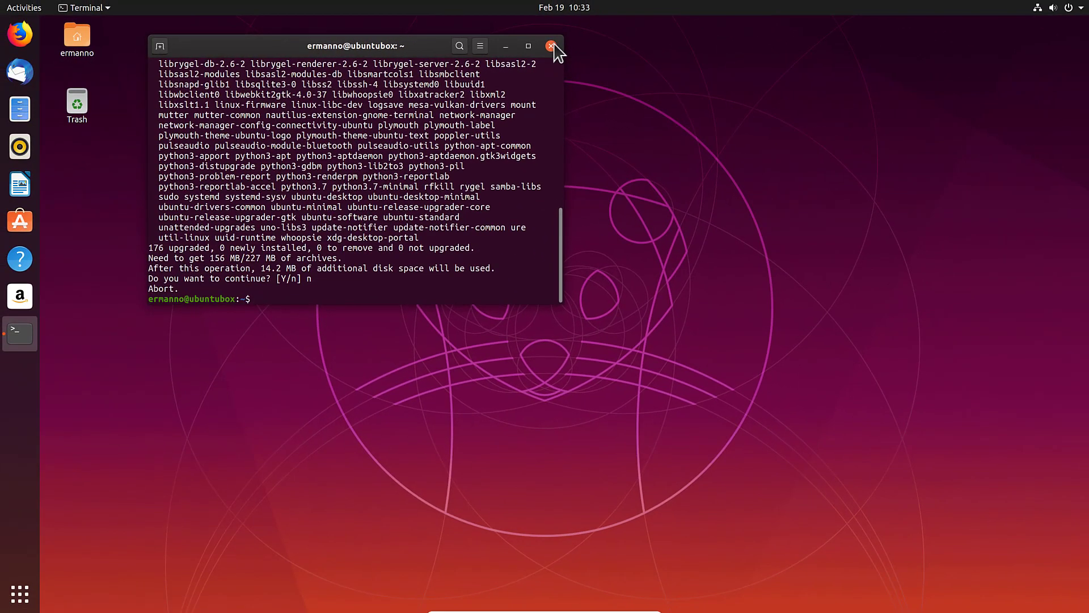
{"action": "left_click", "coordinate": [553, 46]}
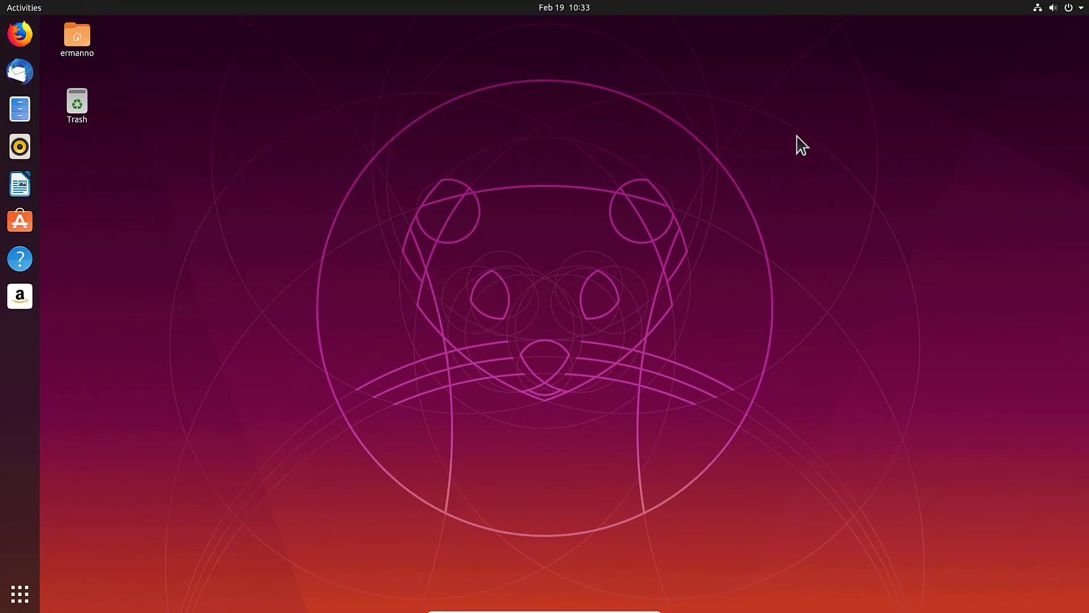
Step: Restart from Ubuntu's system menu and sign in to Windows 10 with the PIN
{"action": "left_click", "coordinate": [1071, 7]}
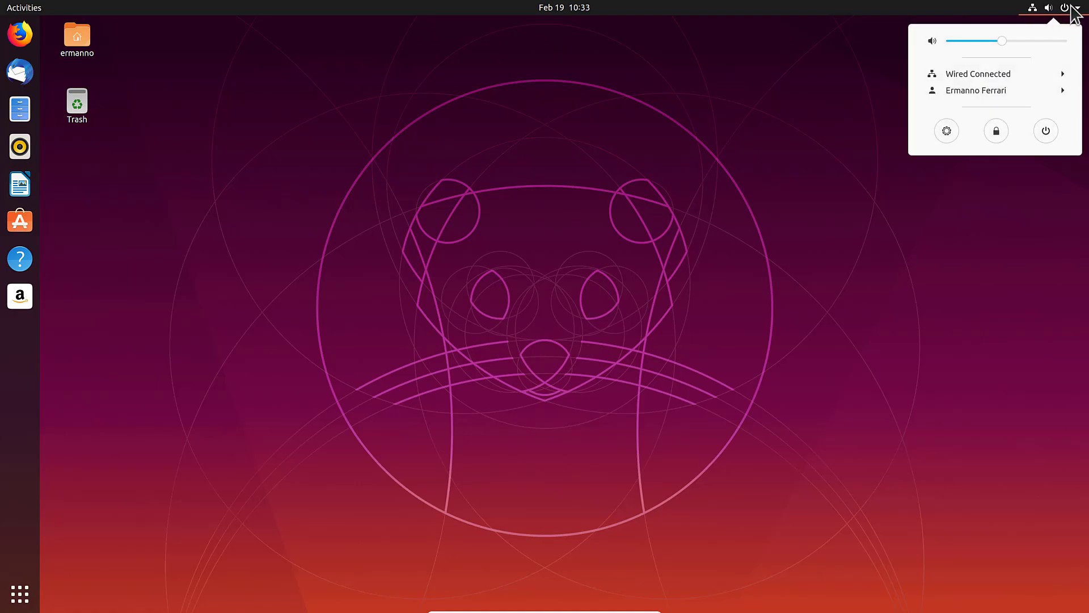
{"action": "left_click", "coordinate": [1047, 131]}
{"action": "left_click", "coordinate": [559, 354]}
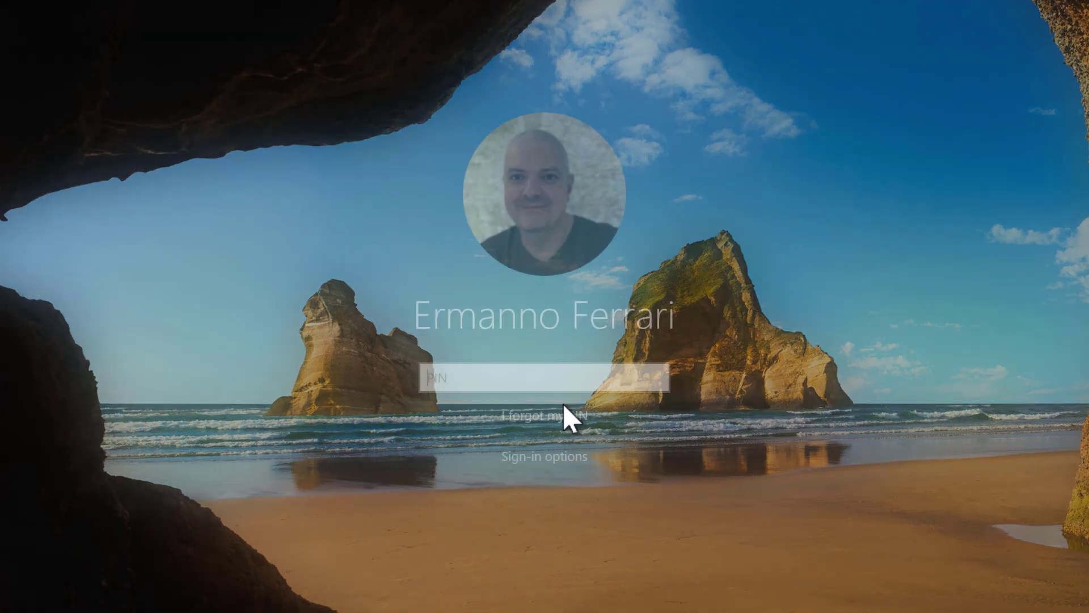
{"action": "type", "text": "1234"}
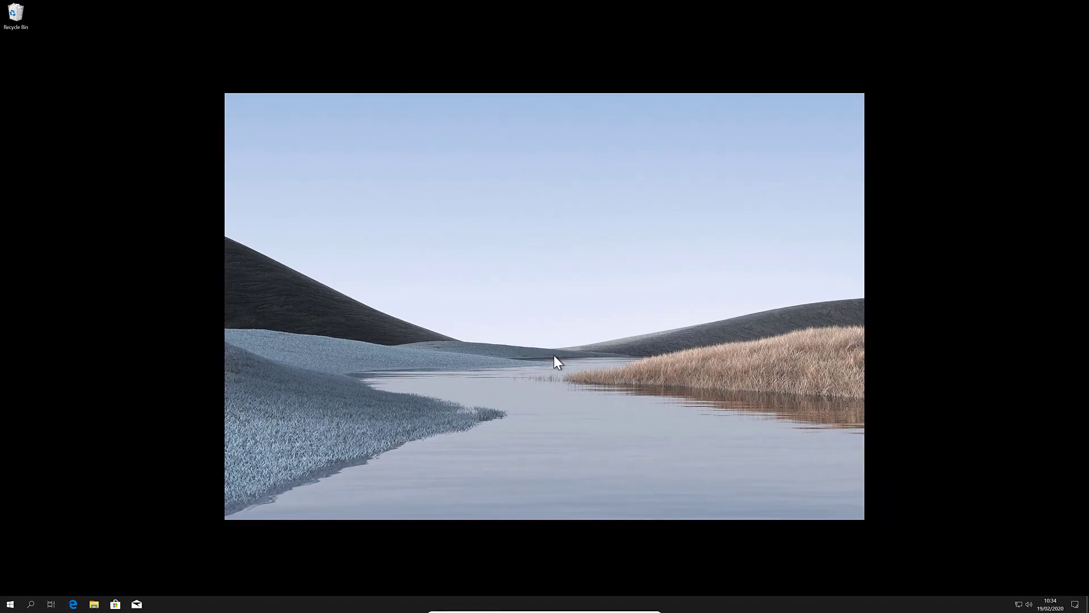
Step: Open Disk Management from the Start button's Win+X menu
{"action": "right_click", "coordinate": [8, 604]}
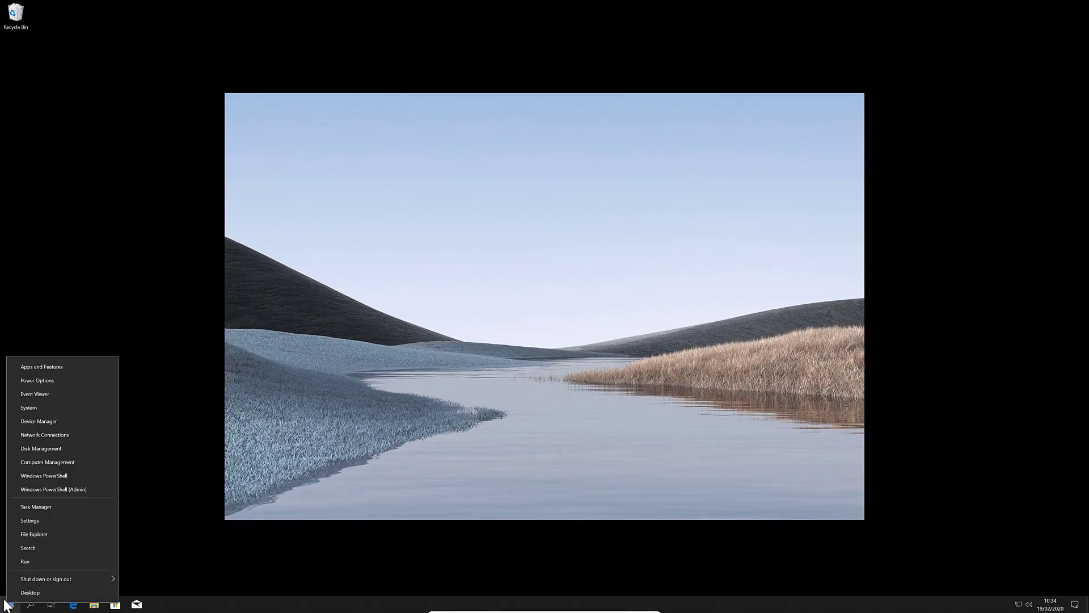
{"action": "left_click", "coordinate": [35, 451]}
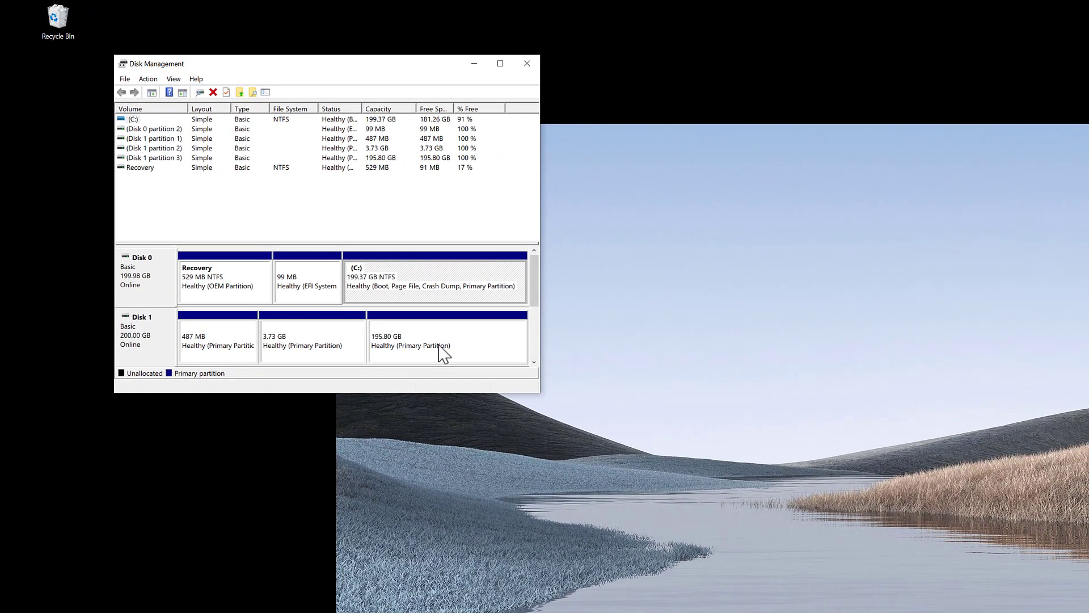
Step: Delete the 195.80 GB, 3.73 GB and 487 MB partitions on Disk 1, leaving it unallocated
{"action": "right_click", "coordinate": [445, 342]}
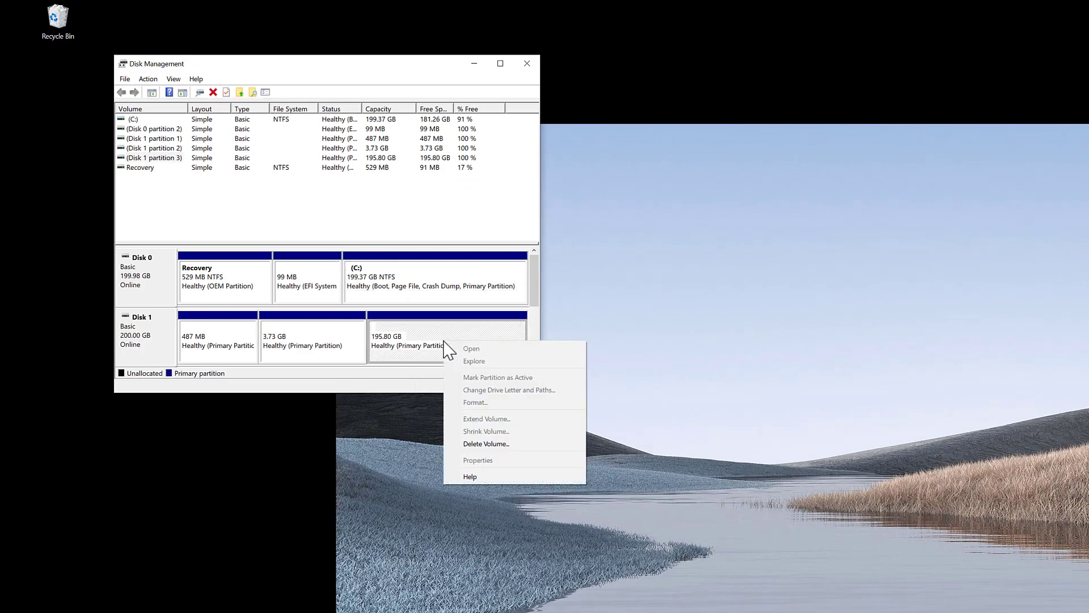
{"action": "left_click", "coordinate": [478, 444]}
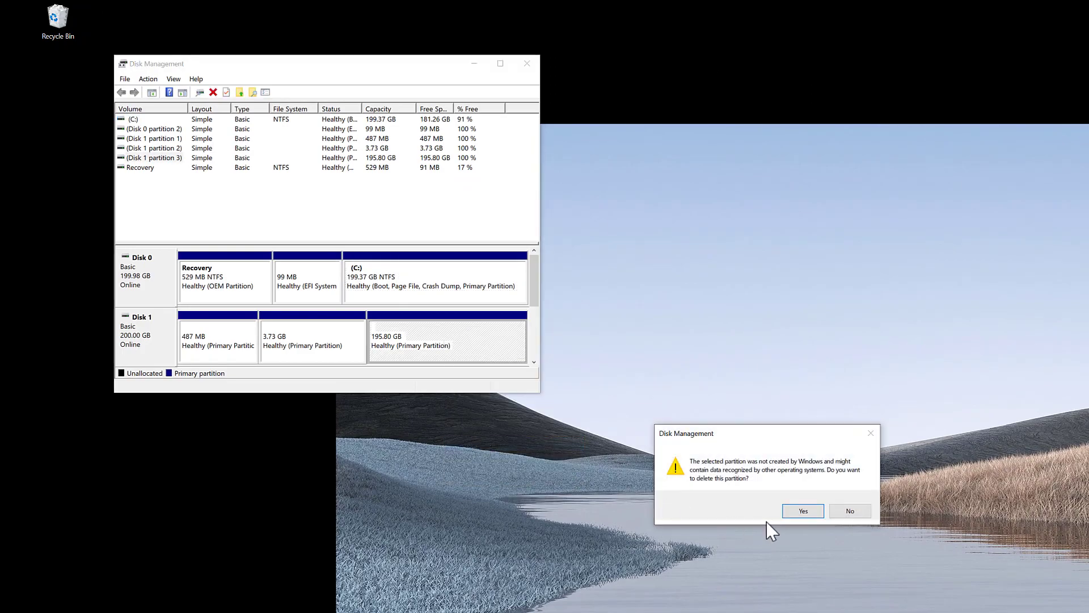
{"action": "left_click", "coordinate": [799, 511]}
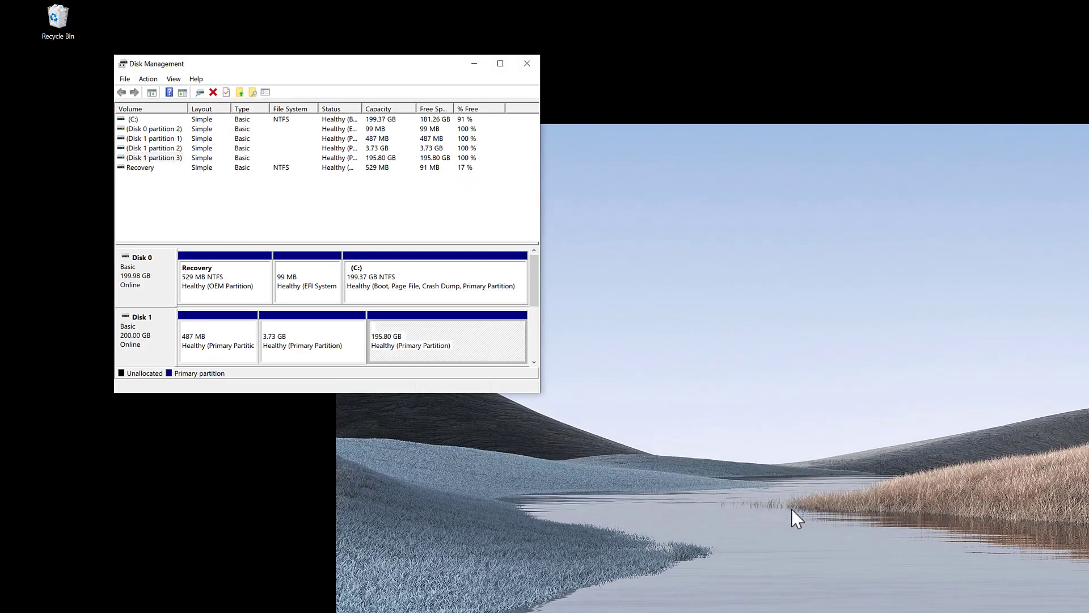
{"action": "right_click", "coordinate": [294, 357]}
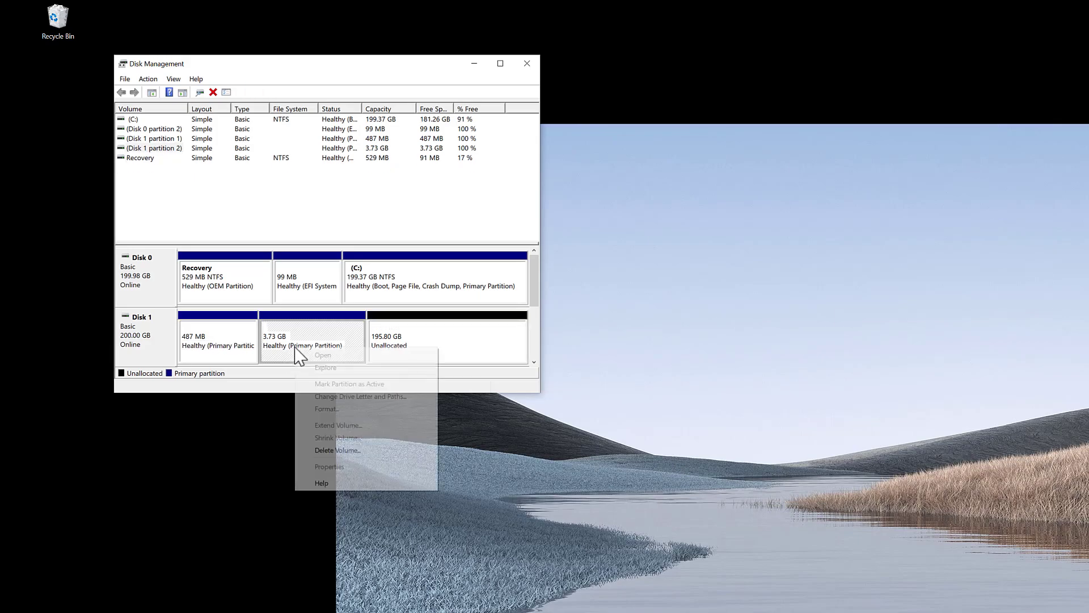
{"action": "left_click", "coordinate": [376, 447]}
{"action": "left_click", "coordinate": [801, 510]}
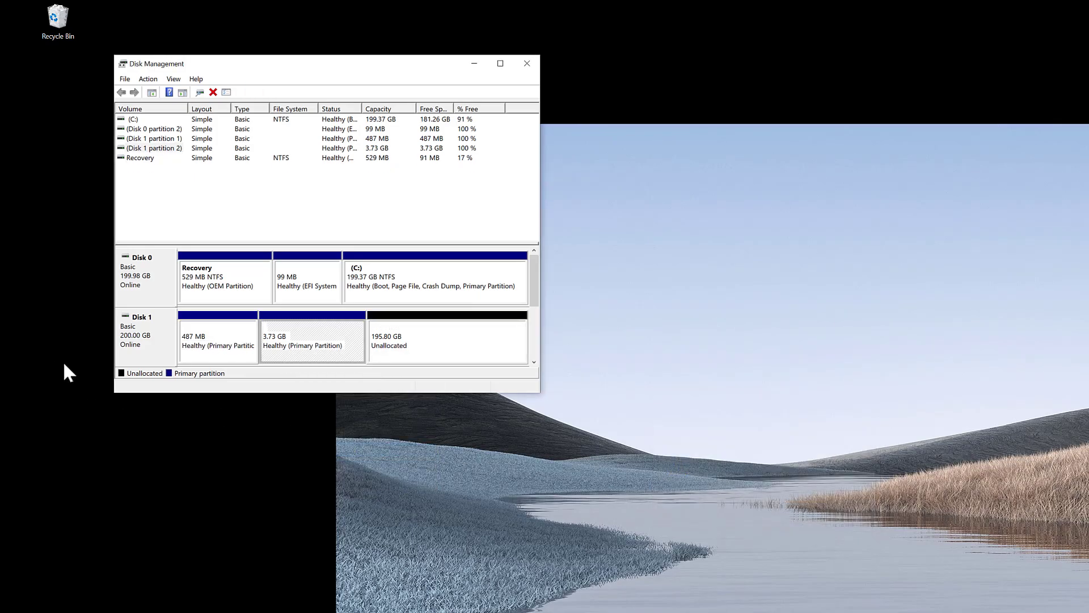
{"action": "right_click", "coordinate": [213, 339]}
{"action": "left_click", "coordinate": [295, 443]}
{"action": "left_click", "coordinate": [800, 511]}
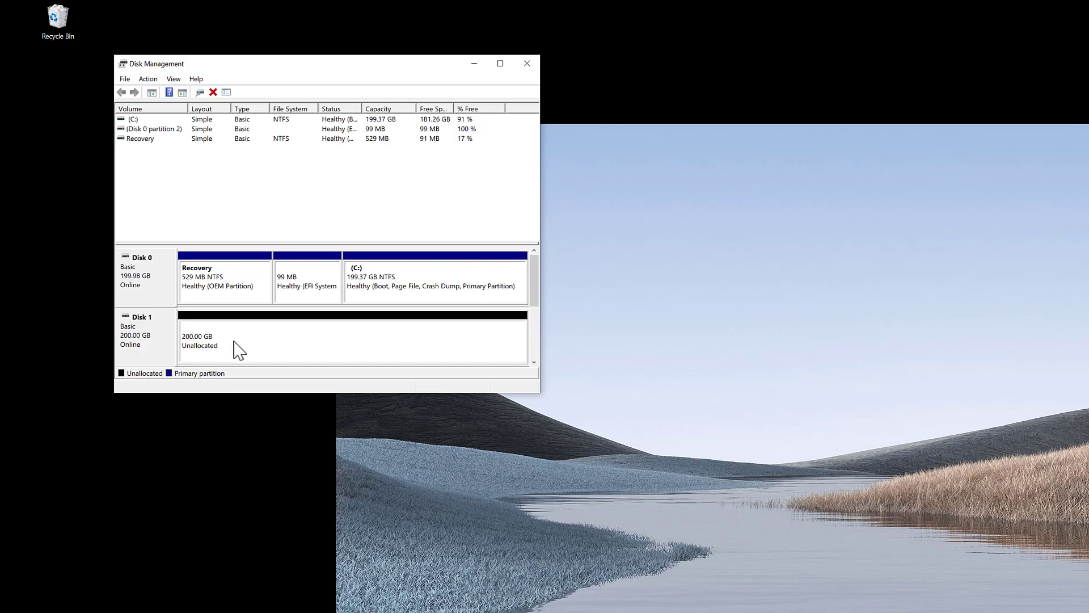
{"action": "right_click", "coordinate": [325, 332]}
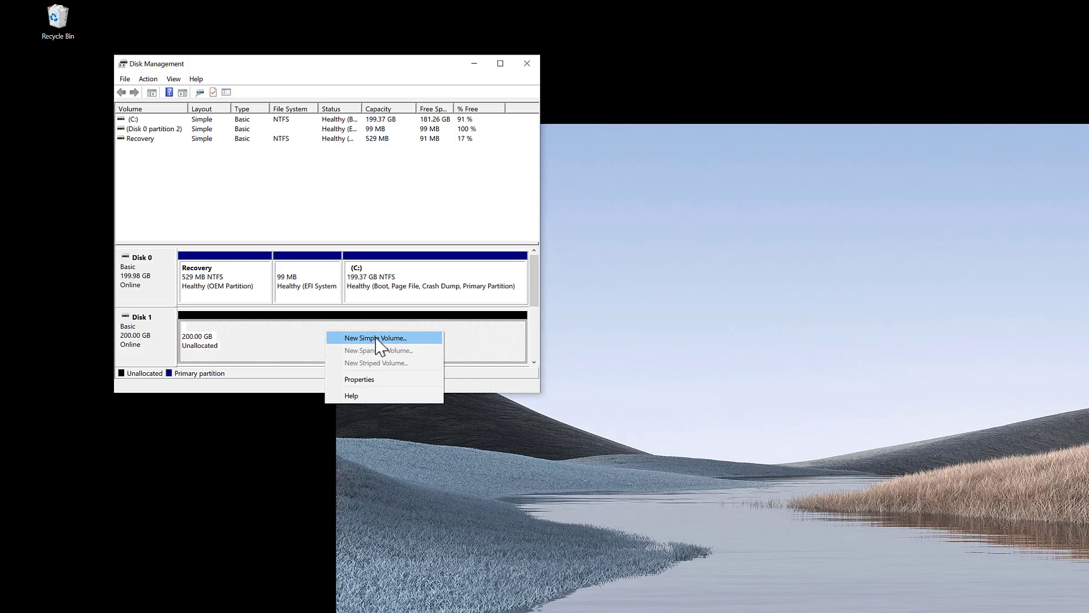
{"action": "left_click", "coordinate": [237, 349]}
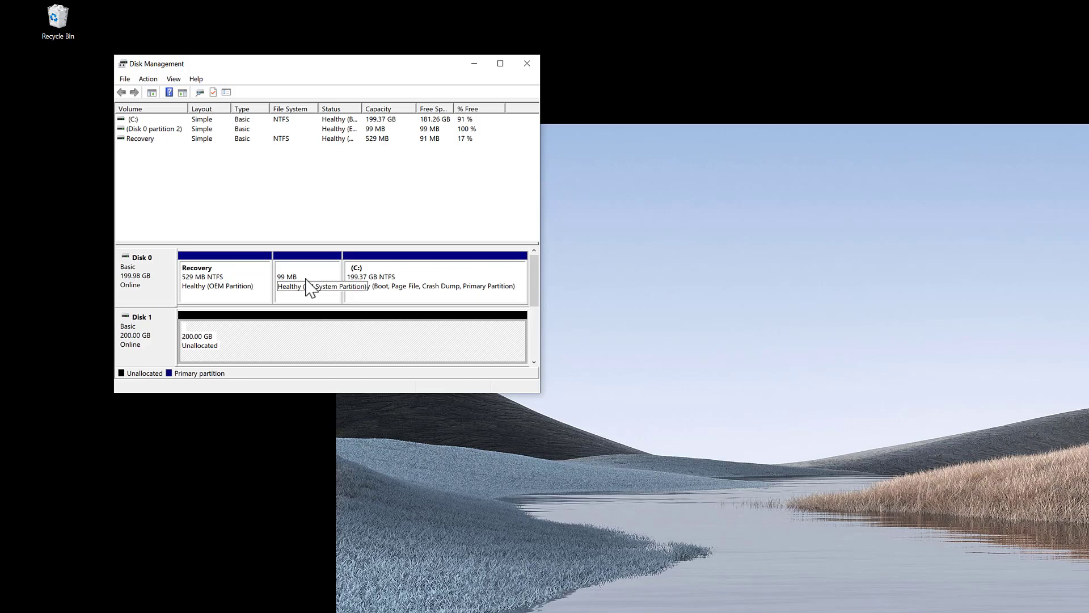
Step: Close Disk Management and launch Windows PowerShell as administrator
{"action": "left_click", "coordinate": [527, 64]}
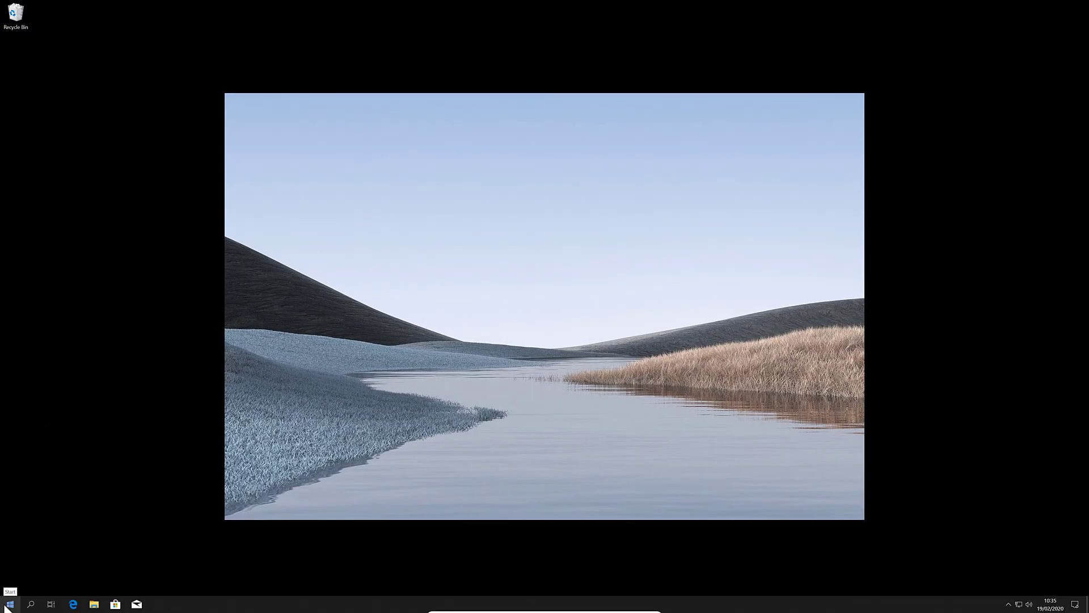
{"action": "right_click", "coordinate": [8, 605]}
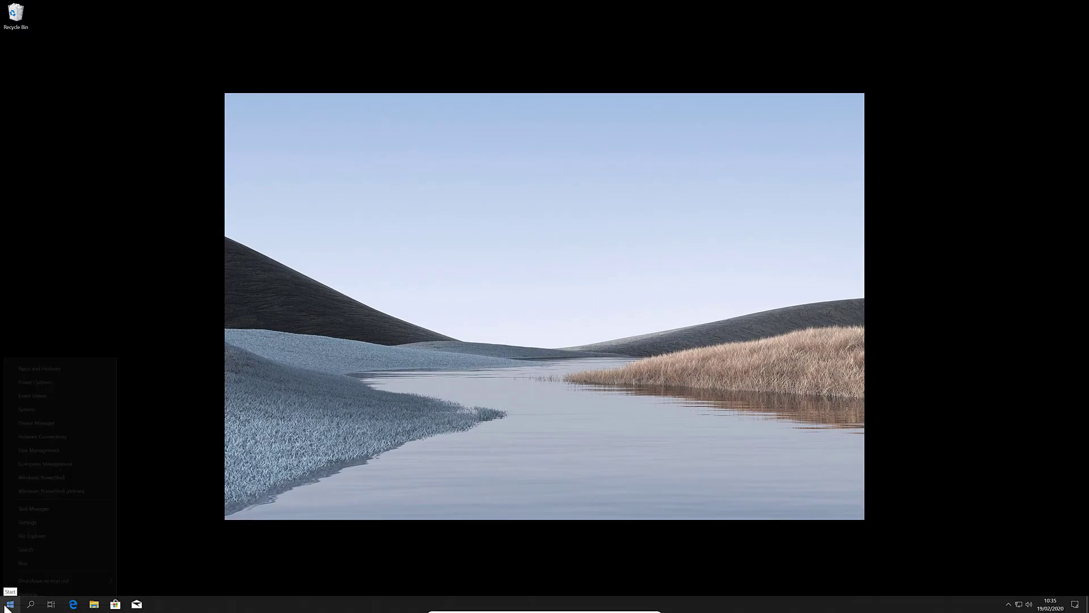
{"action": "left_click", "coordinate": [55, 491]}
{"action": "left_click", "coordinate": [489, 355]}
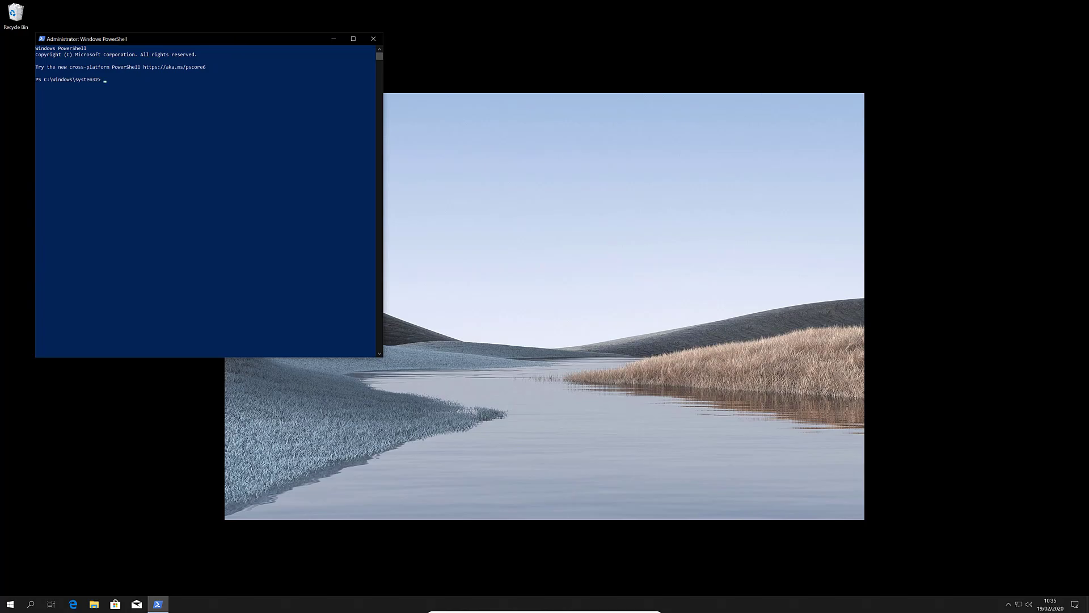
{"action": "left_click_drag", "start_coordinate": [234, 38], "coordinate": [518, 105]}
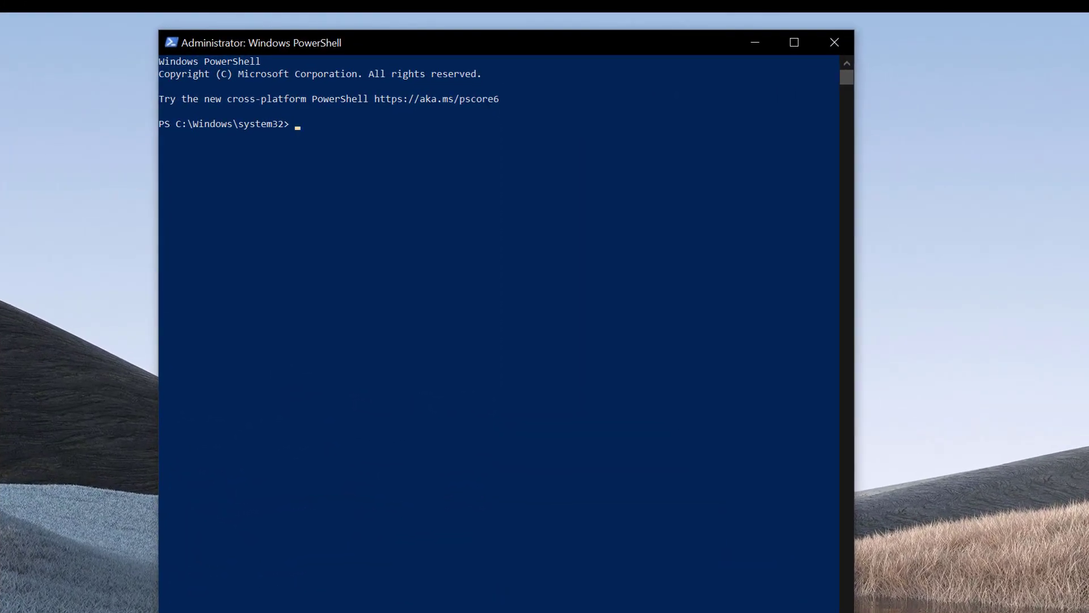
Step: In diskpart, list volumes, select volume 3 and assign it drive letter X
{"action": "type", "text": "diskpart"}
{"action": "key", "text": "Return"}
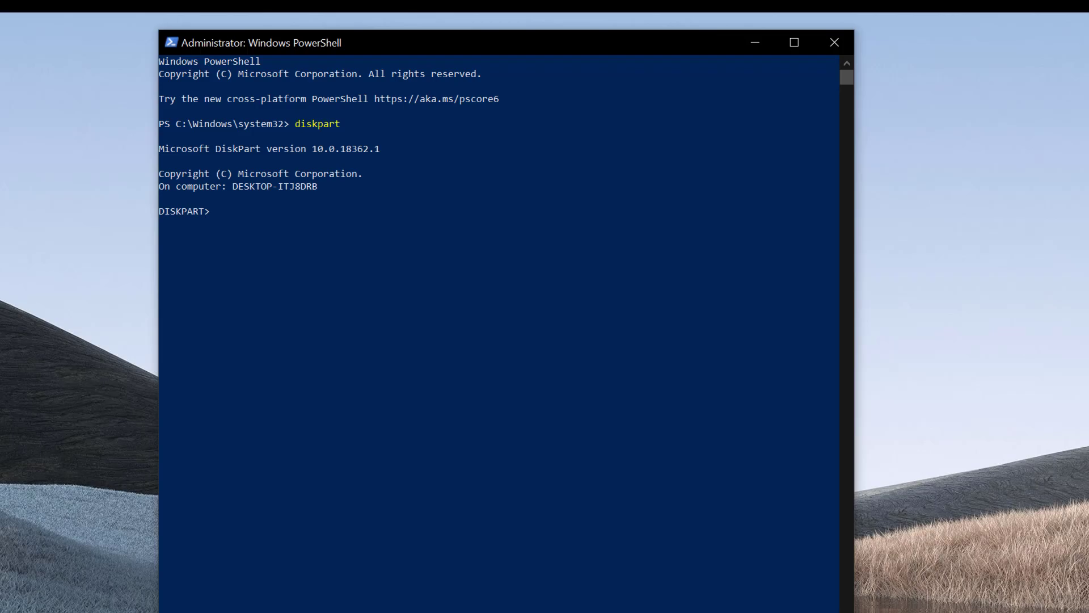
{"action": "type", "text": "list volume"}
{"action": "key", "text": "Return"}
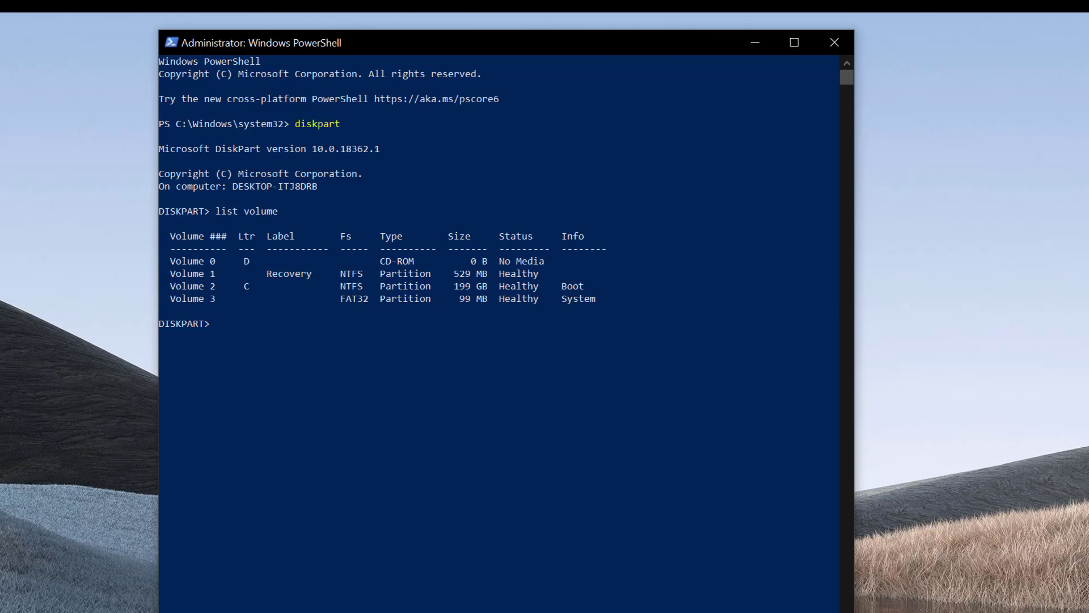
{"action": "type", "text": "select vol 3"}
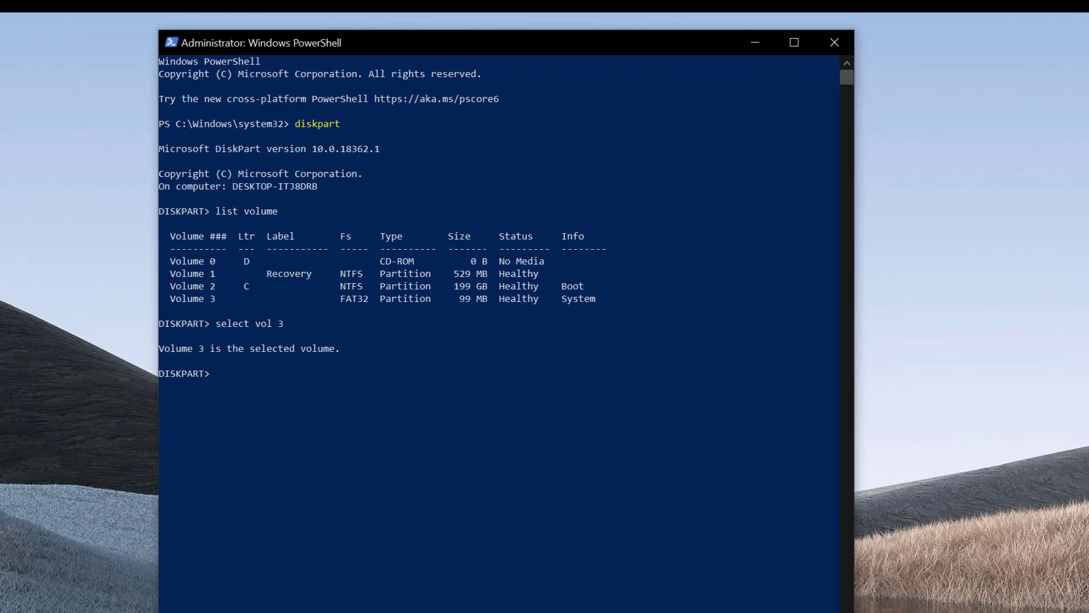
{"action": "type", "text": "ssign letter=x"}
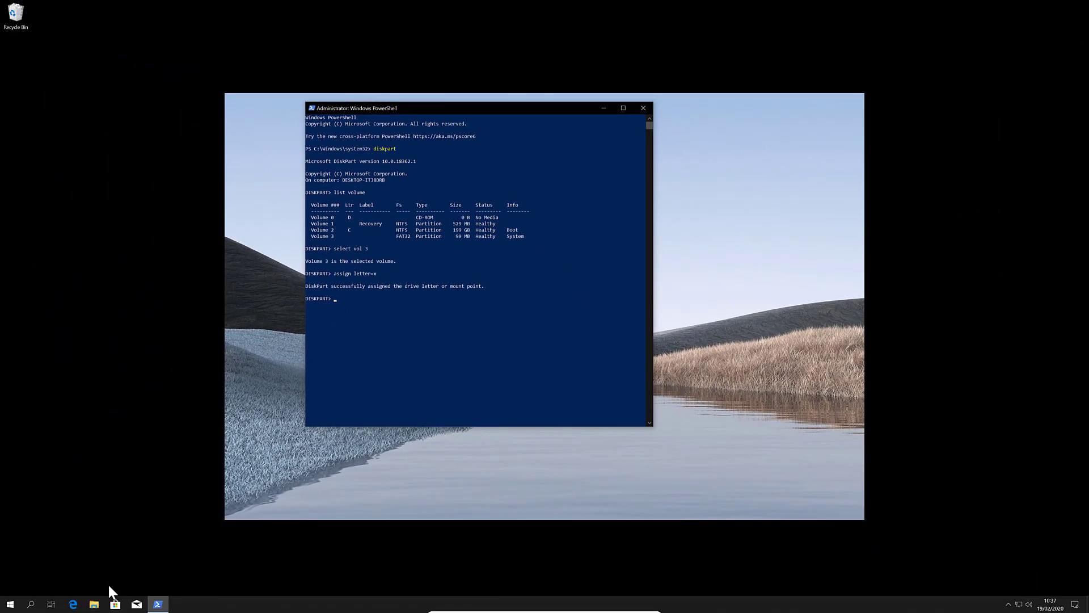
Step: Try opening Local Disk (X:) from This PC, dismiss the access-denied message, and close File Explorer
{"action": "left_click", "coordinate": [94, 605]}
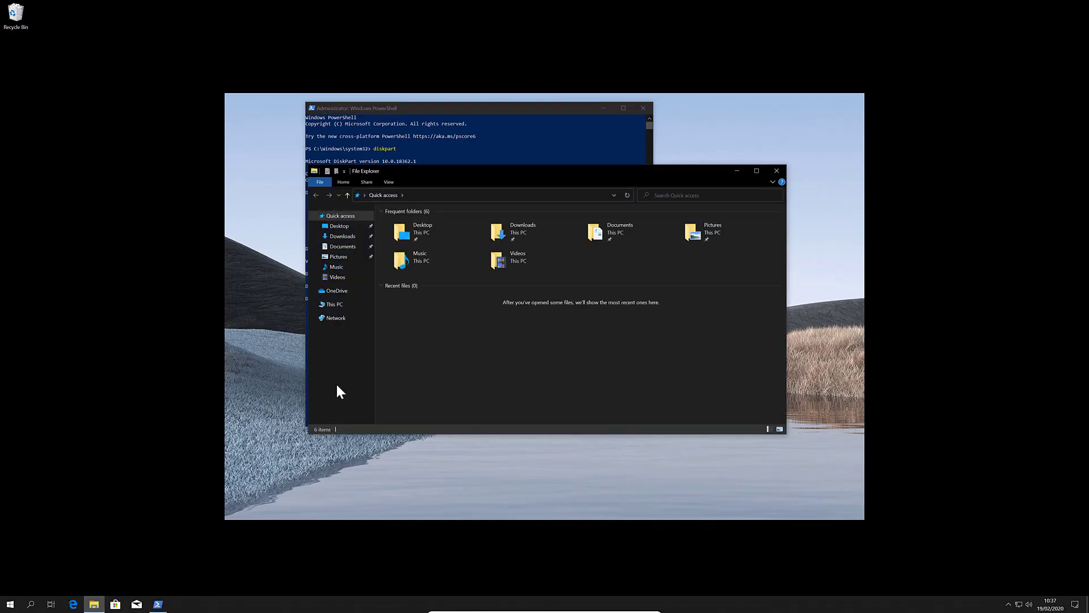
{"action": "left_click", "coordinate": [340, 307]}
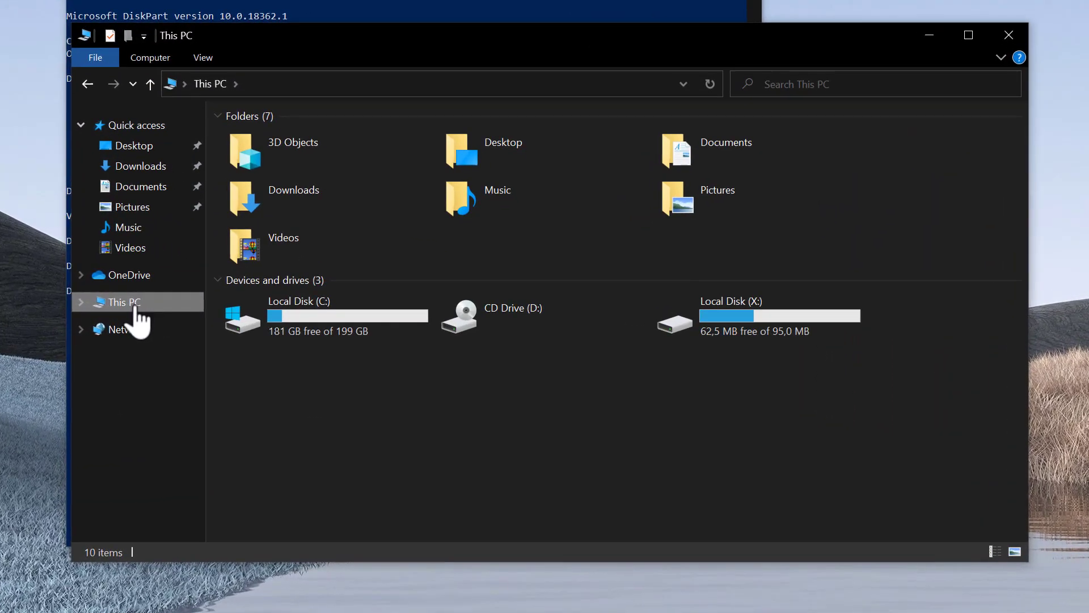
{"action": "double_click", "coordinate": [768, 327]}
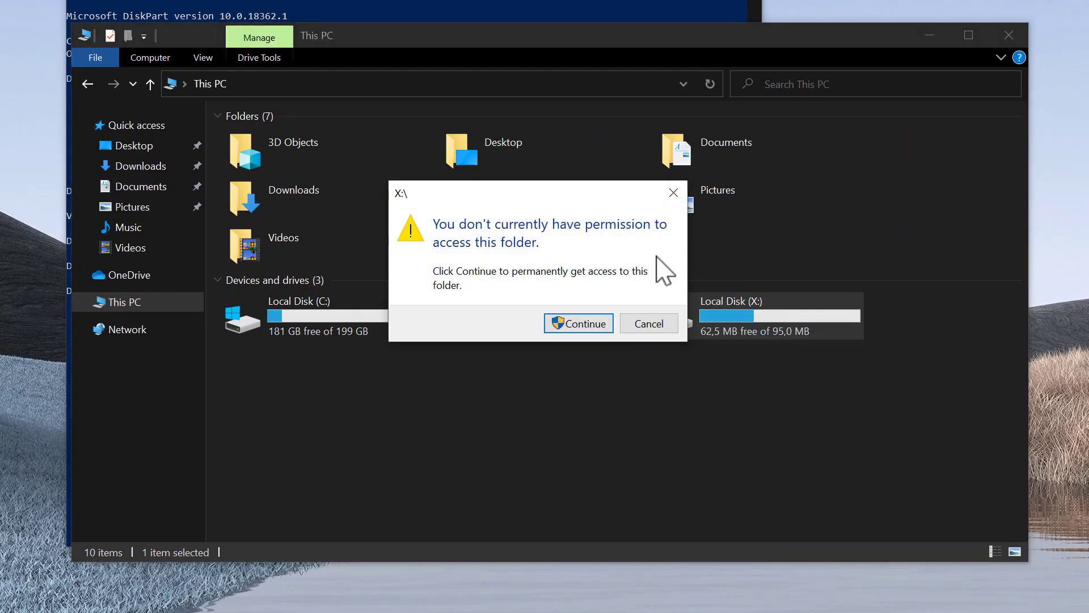
{"action": "left_click", "coordinate": [576, 323]}
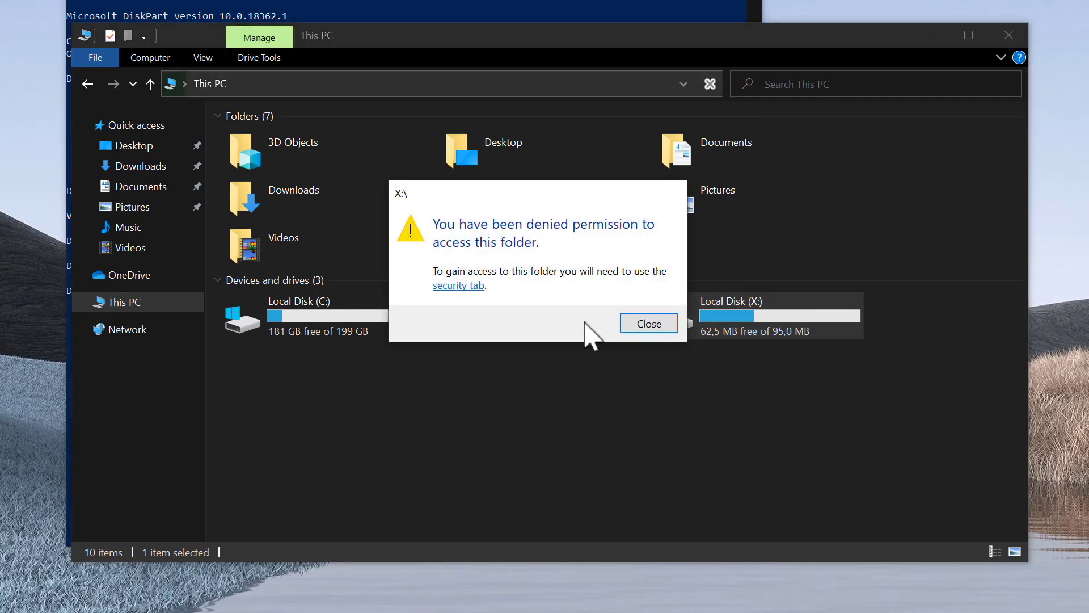
{"action": "left_click", "coordinate": [631, 324]}
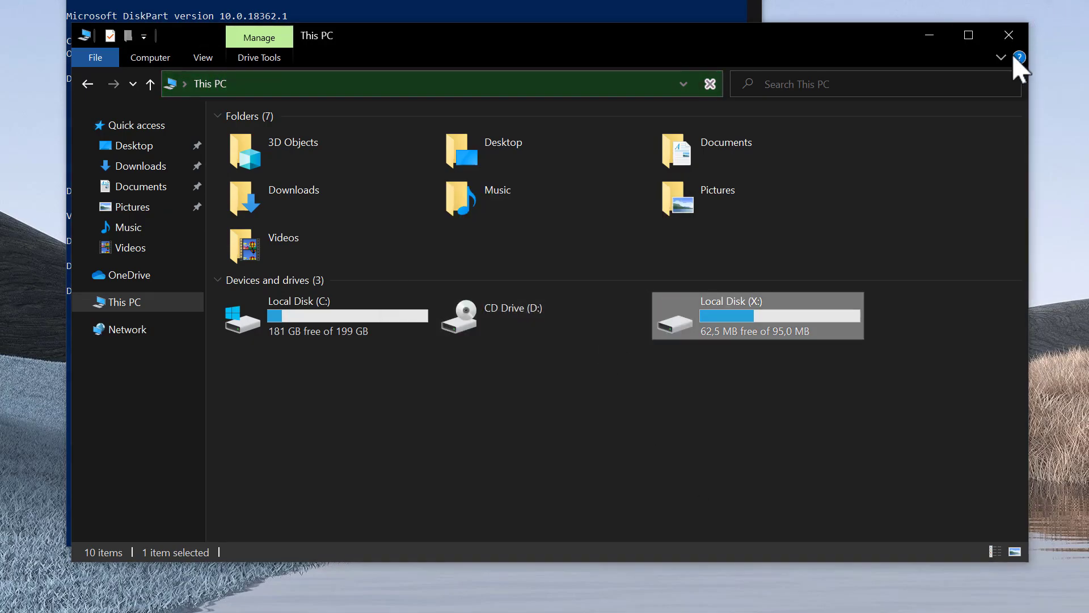
{"action": "left_click", "coordinate": [1010, 37]}
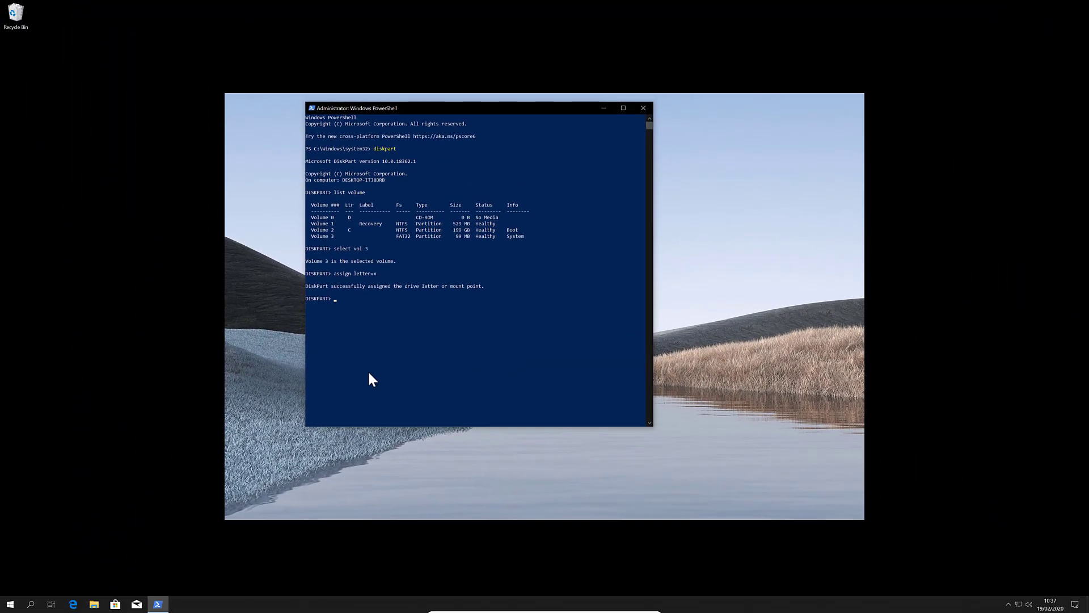
Step: Launch Task Manager via search, expand it to full view, and start File > Run new task
{"action": "left_click", "coordinate": [43, 556]}
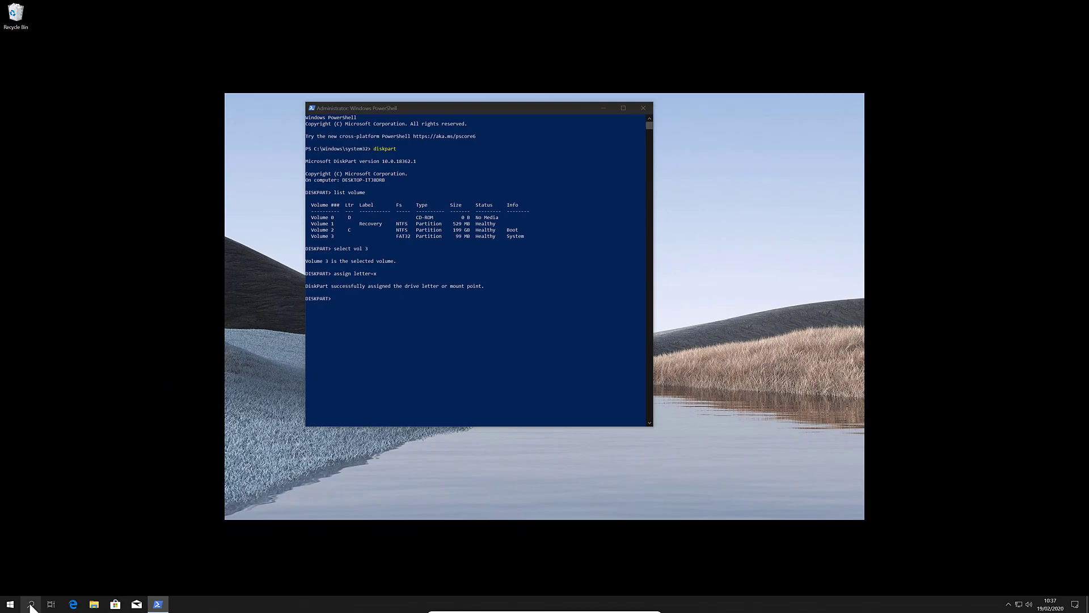
{"action": "left_click", "coordinate": [31, 604]}
{"action": "type", "text": "task"}
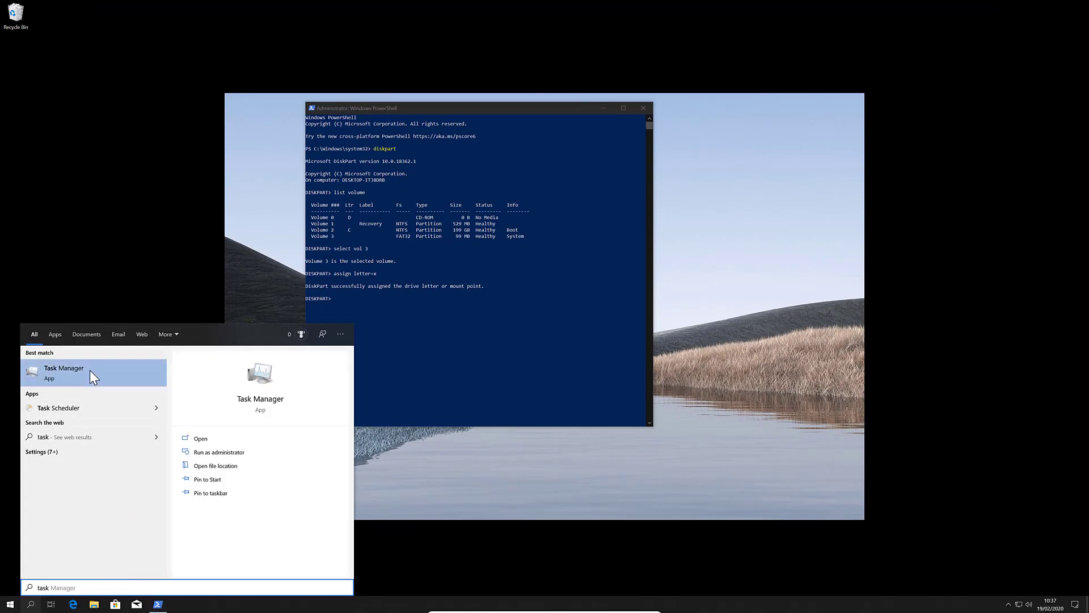
{"action": "left_click", "coordinate": [90, 370]}
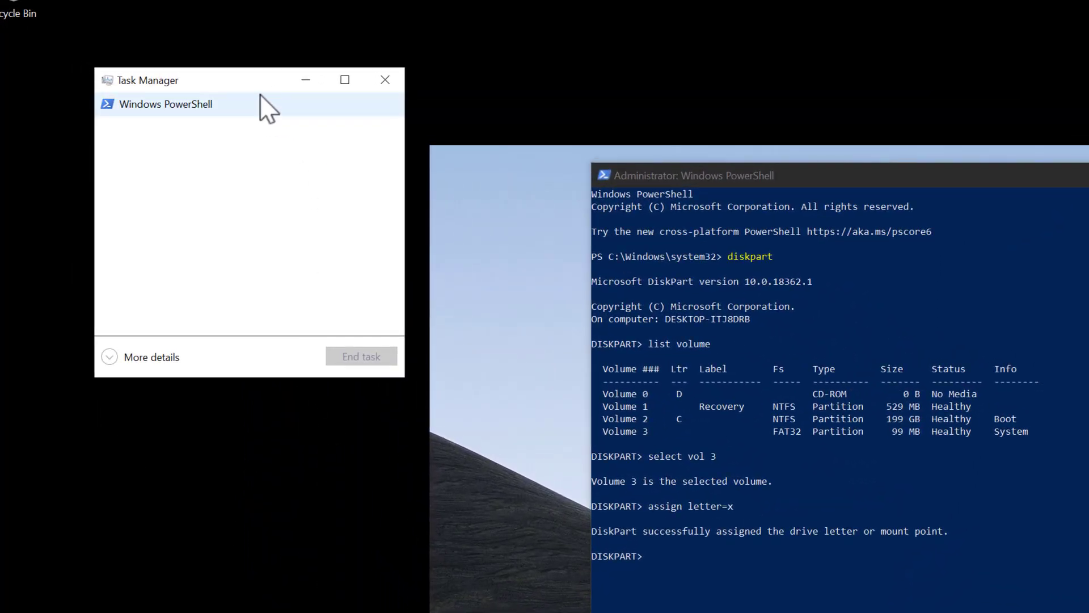
{"action": "left_click", "coordinate": [109, 357]}
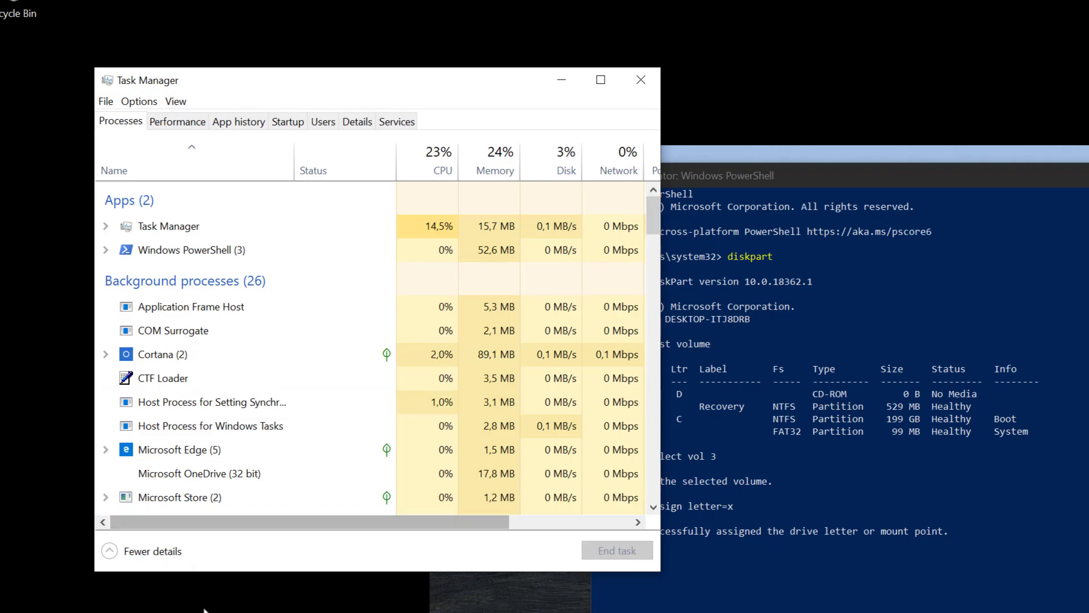
{"action": "left_click", "coordinate": [107, 102]}
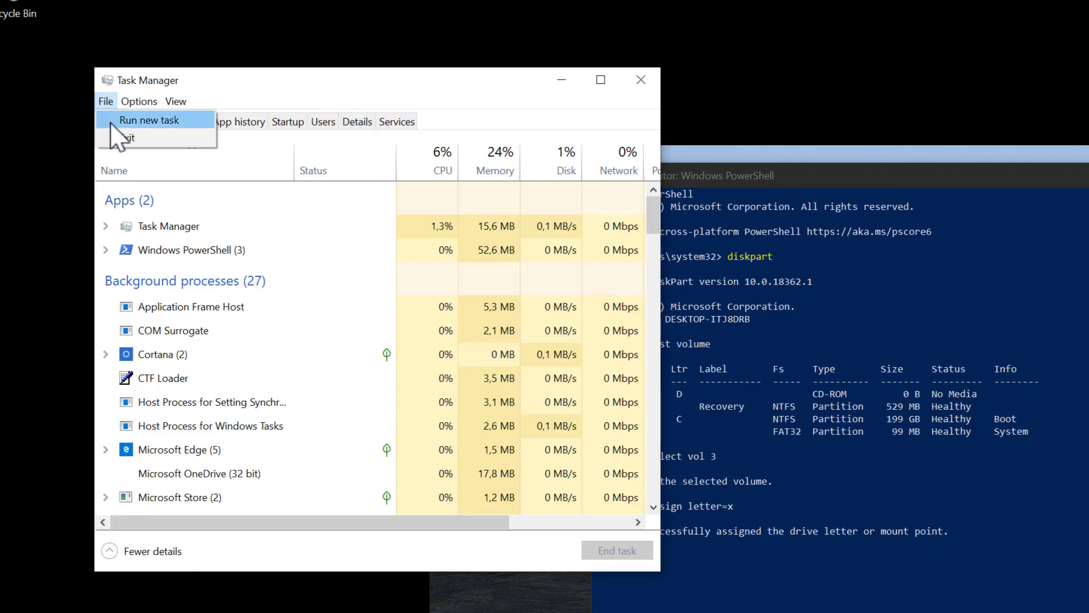
{"action": "left_click", "coordinate": [117, 120]}
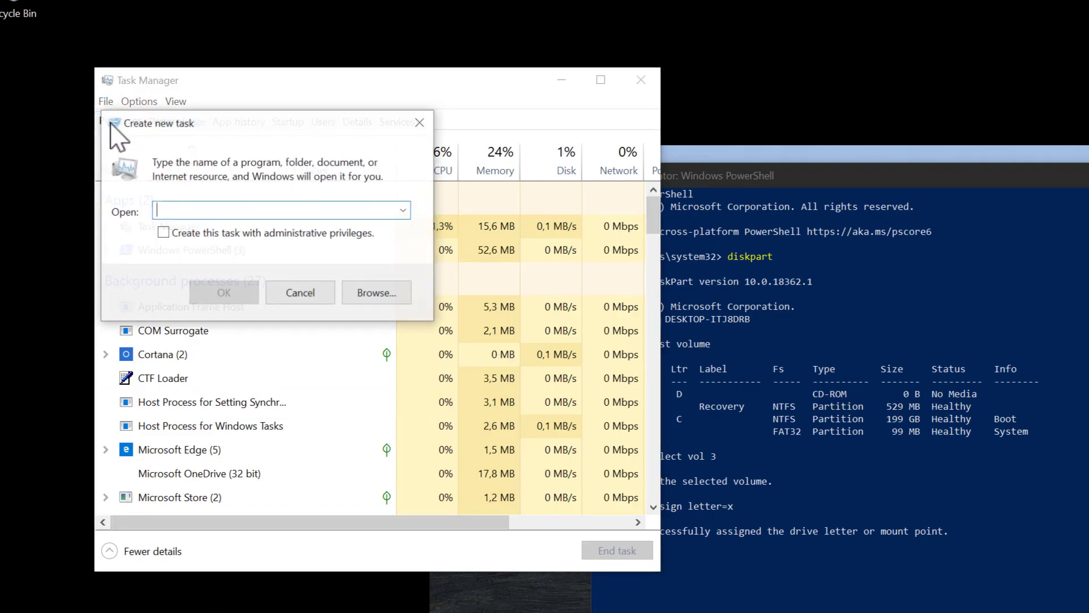
Step: Browse to X:\EFI, delete the ubuntu folder leaving Boot and Microsoft, then cancel the task
{"action": "left_click", "coordinate": [372, 292]}
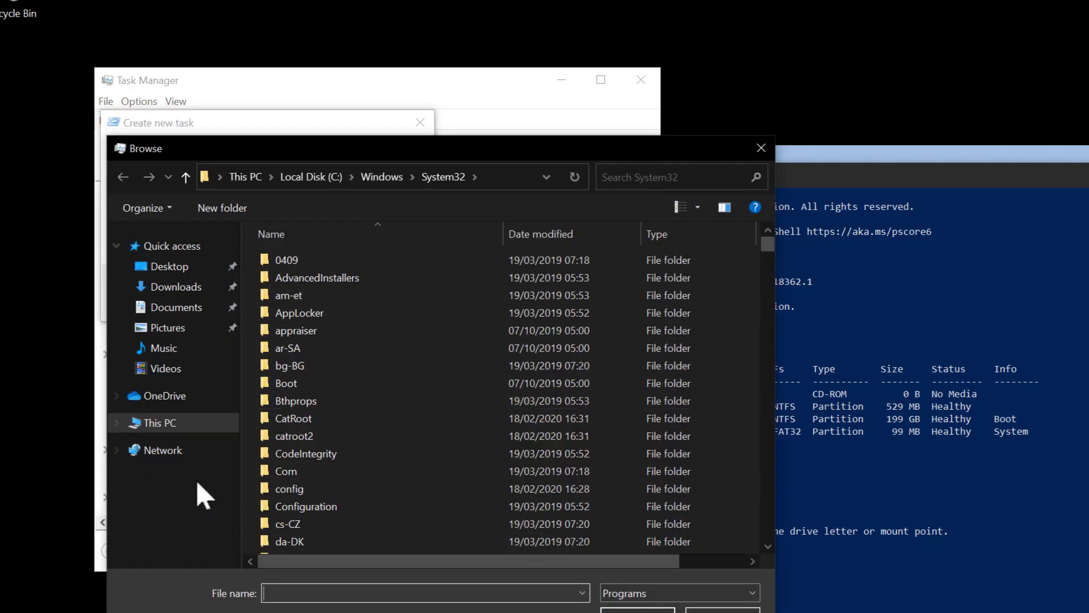
{"action": "left_click", "coordinate": [147, 424]}
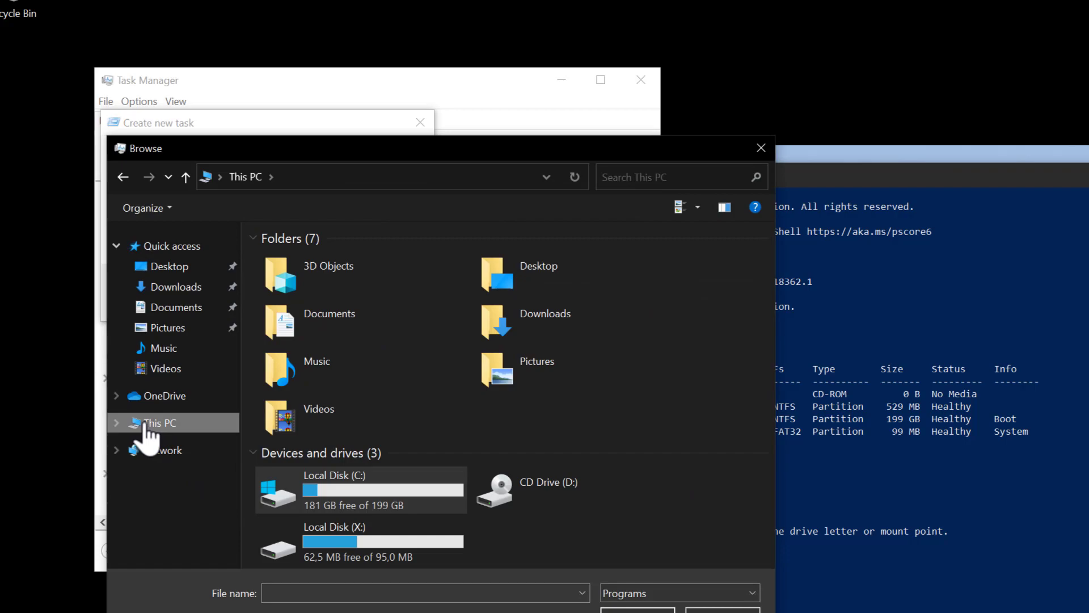
{"action": "double_click", "coordinate": [347, 540]}
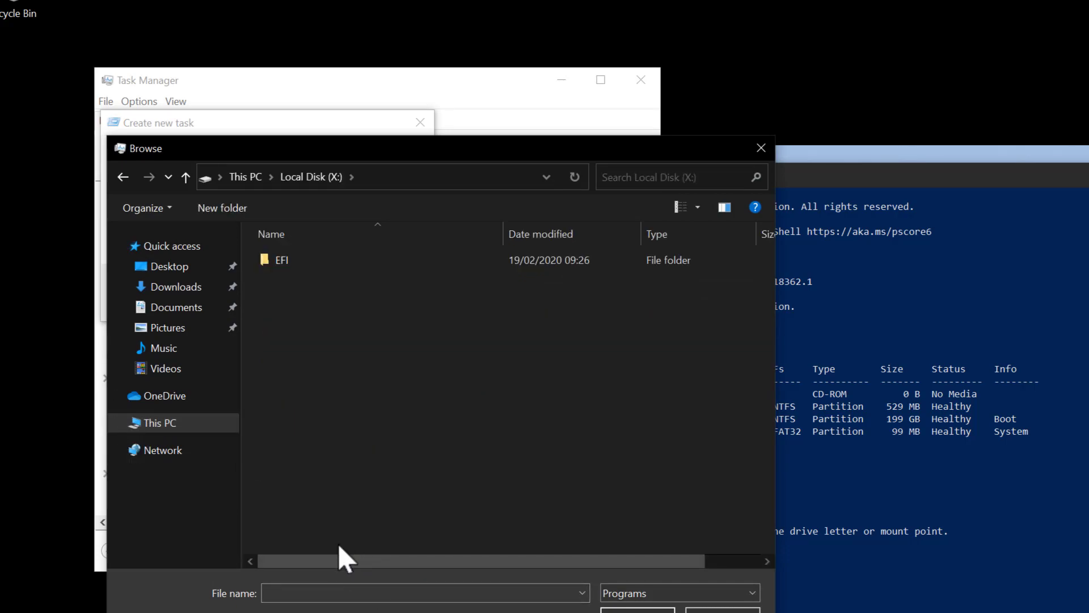
{"action": "double_click", "coordinate": [285, 263]}
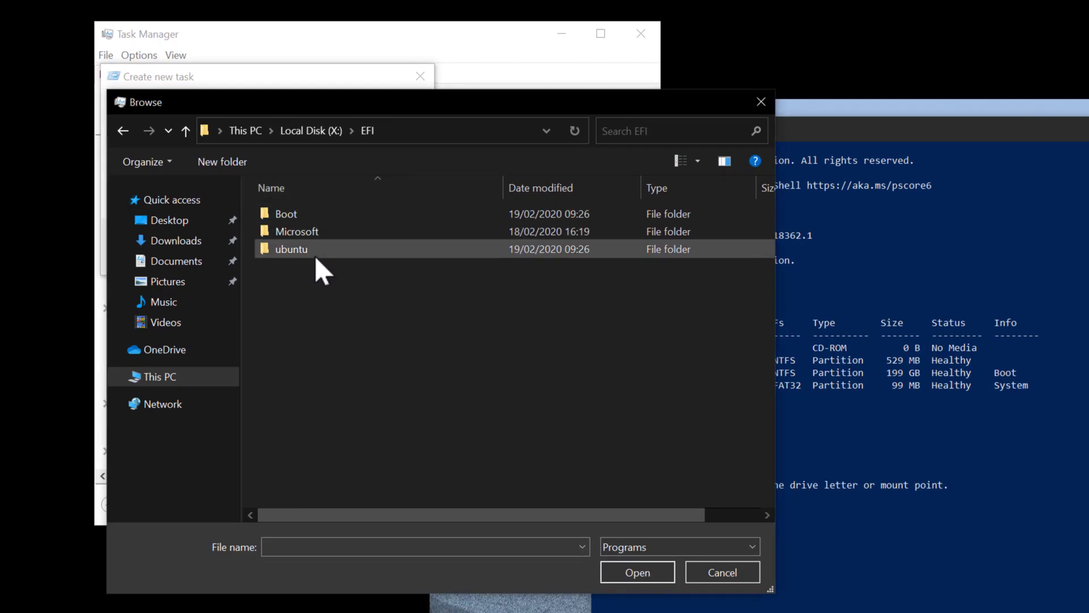
{"action": "right_click", "coordinate": [287, 245]}
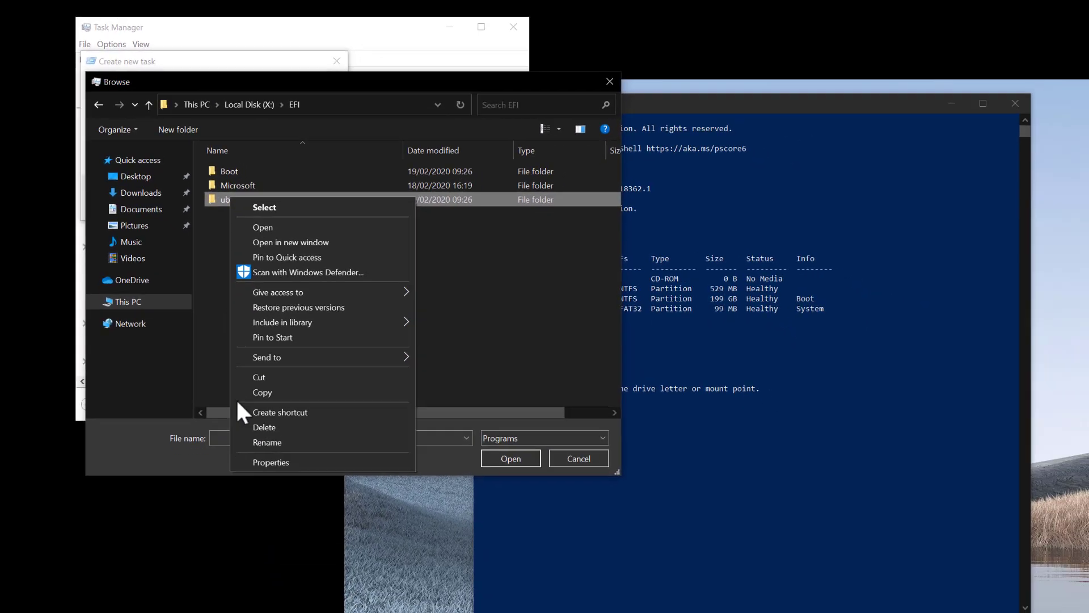
{"action": "left_click", "coordinate": [265, 425]}
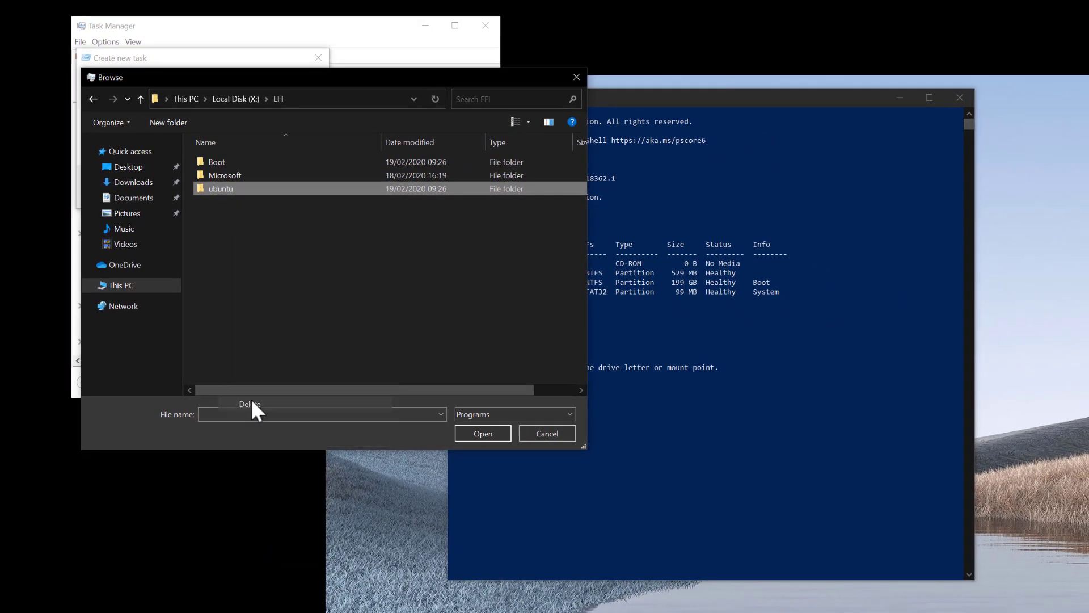
{"action": "left_click", "coordinate": [844, 431]}
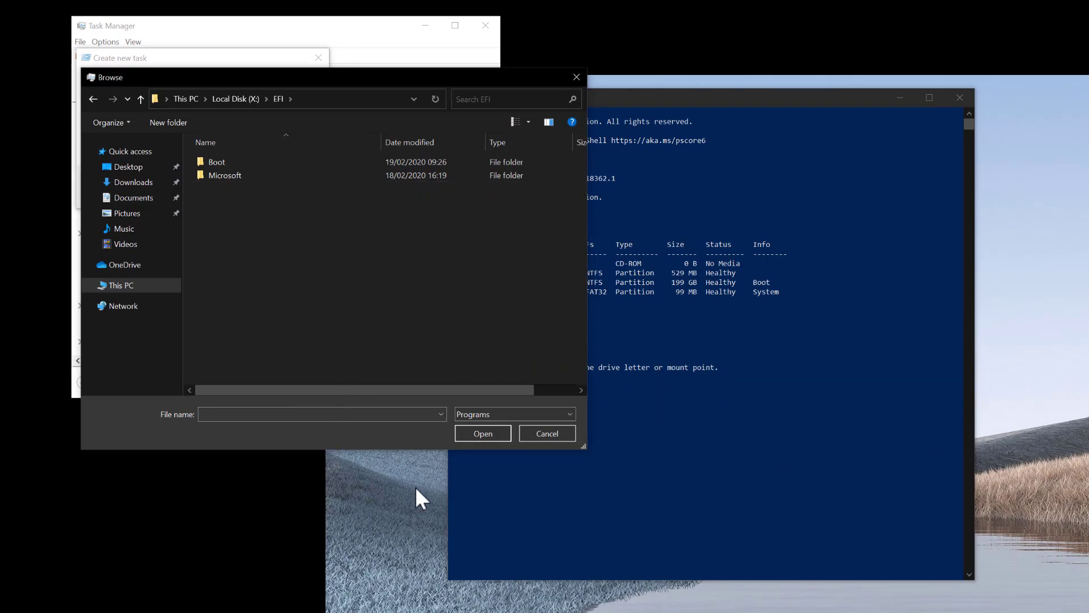
{"action": "left_click", "coordinate": [538, 433]}
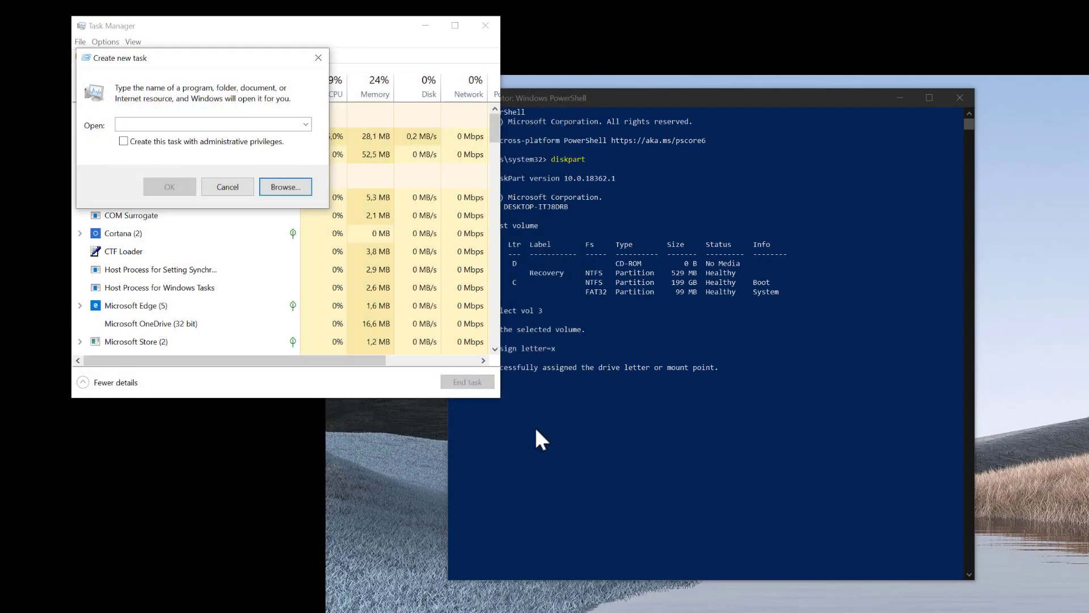
{"action": "left_click", "coordinate": [222, 186]}
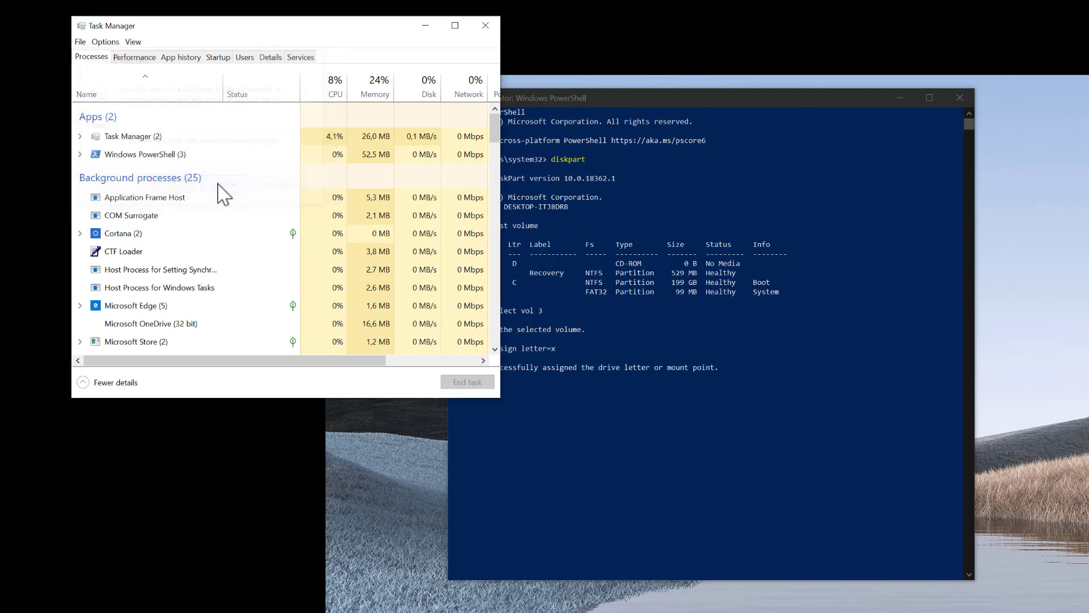
Step: Remove drive letter X from the EFI volume with 'remove letter=x', then exit DiskPart and close PowerShell
{"action": "left_click", "coordinate": [491, 27]}
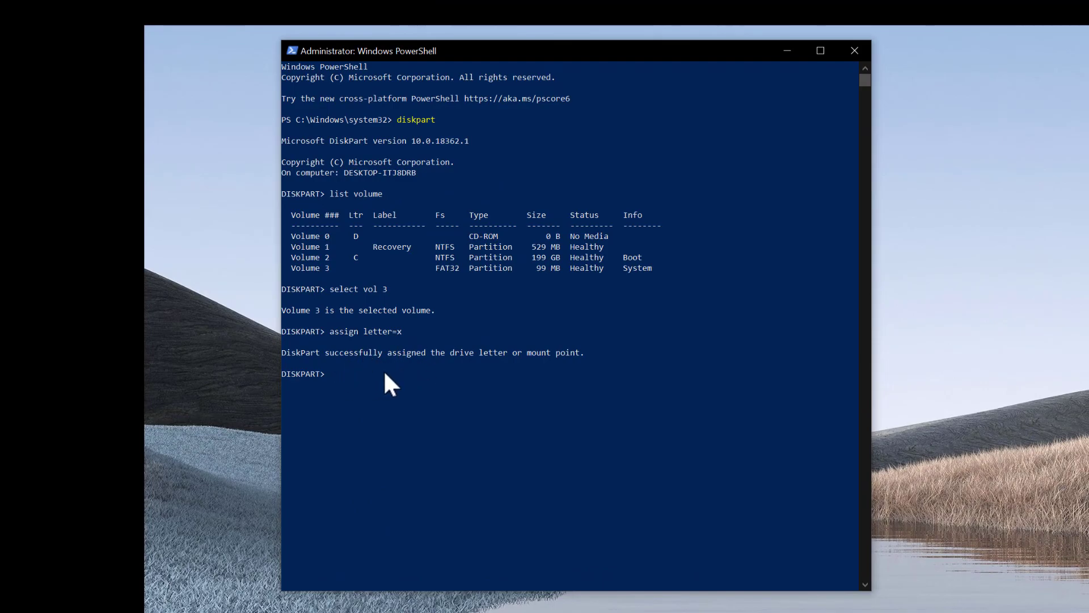
{"action": "type", "text": "remove letter=x"}
{"action": "key", "text": "Return"}
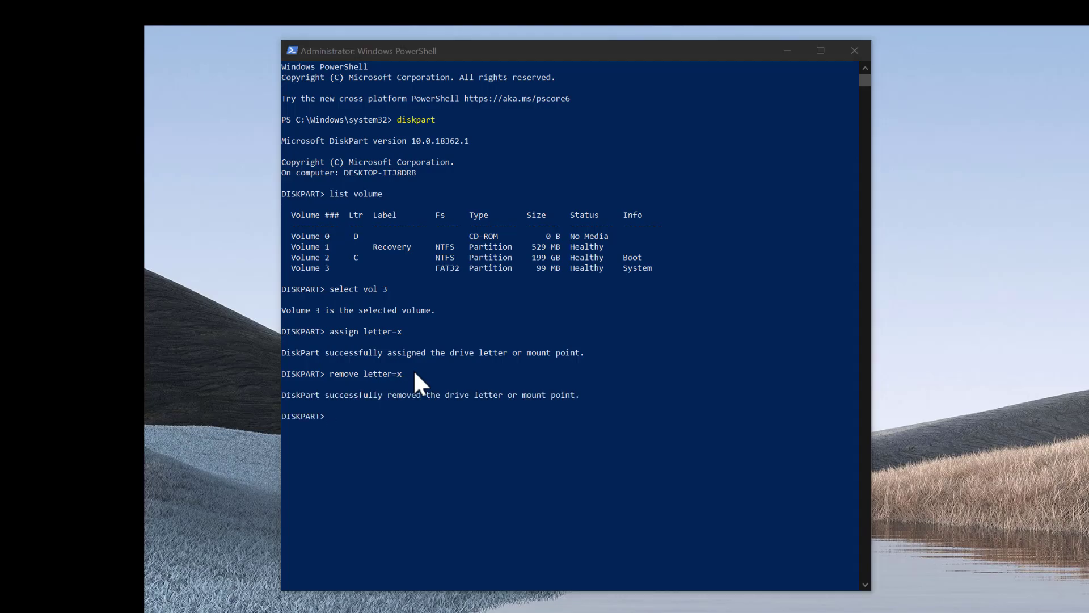
{"action": "left_click", "coordinate": [415, 373]}
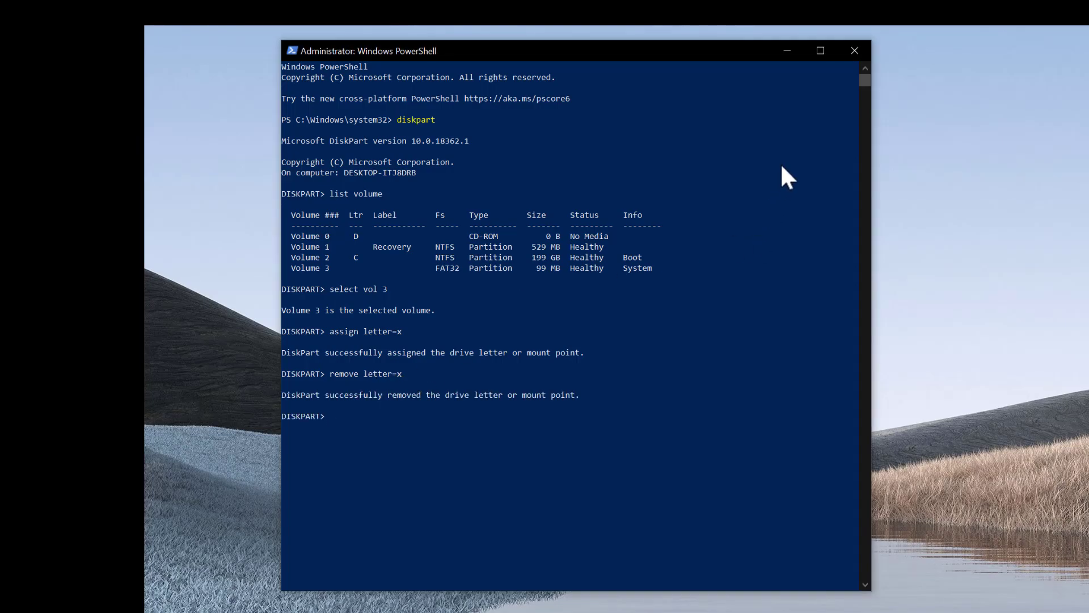
{"action": "key", "text": "Return"}
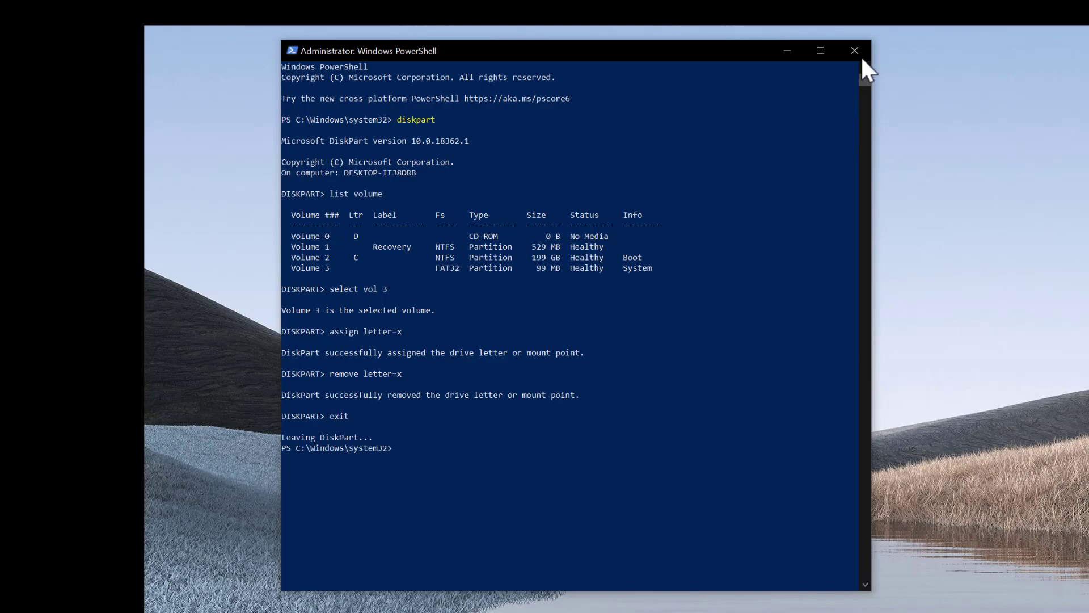
{"action": "left_click", "coordinate": [855, 51]}
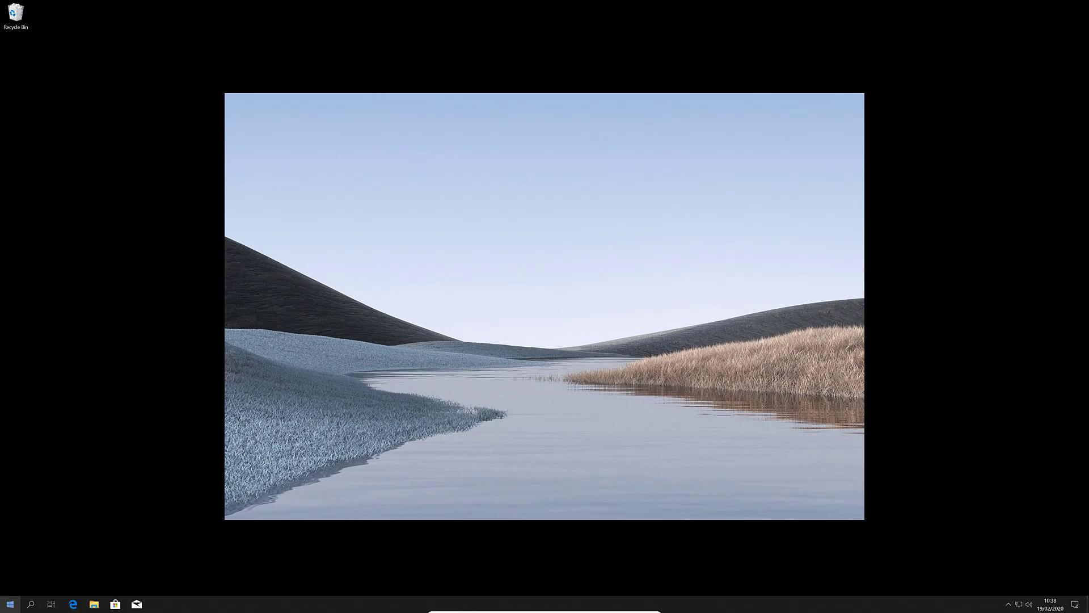
Step: Restart the PC from the Start menu's power options
{"action": "left_click", "coordinate": [10, 604]}
{"action": "left_click", "coordinate": [8, 588]}
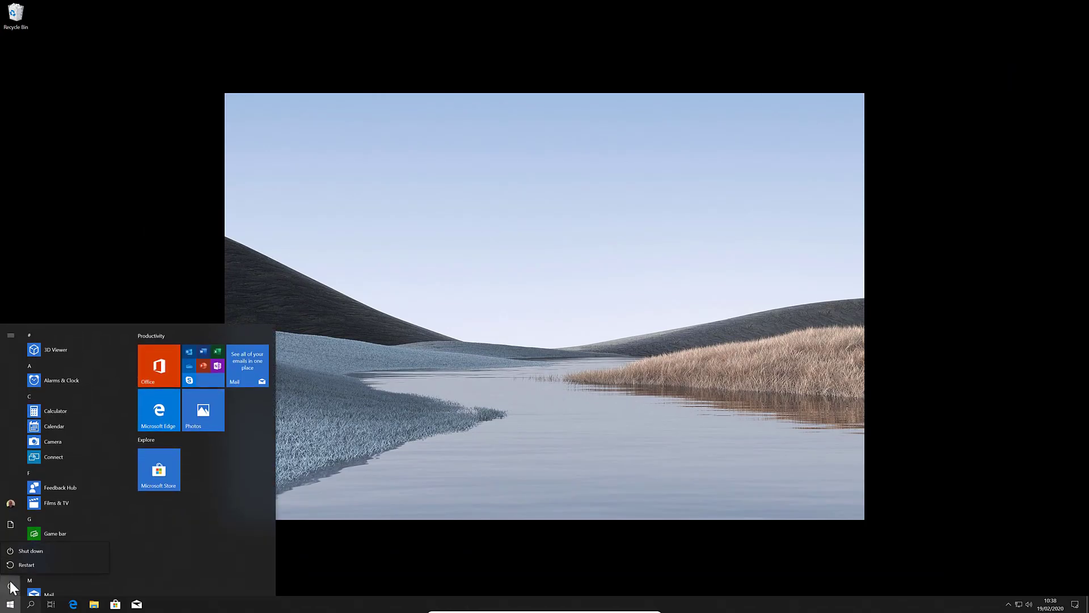
{"action": "left_click", "coordinate": [19, 564]}
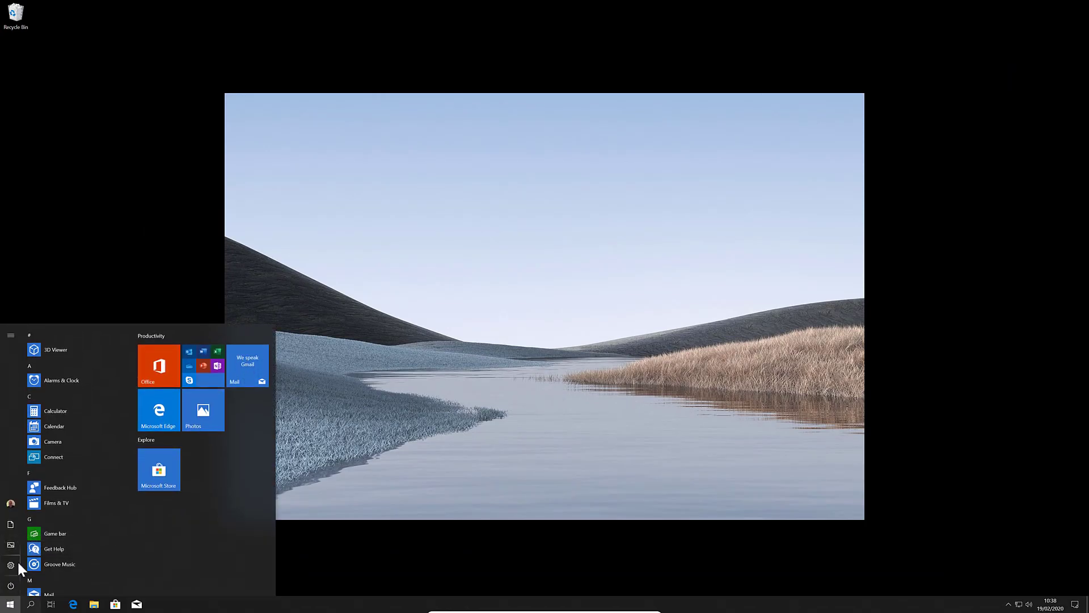